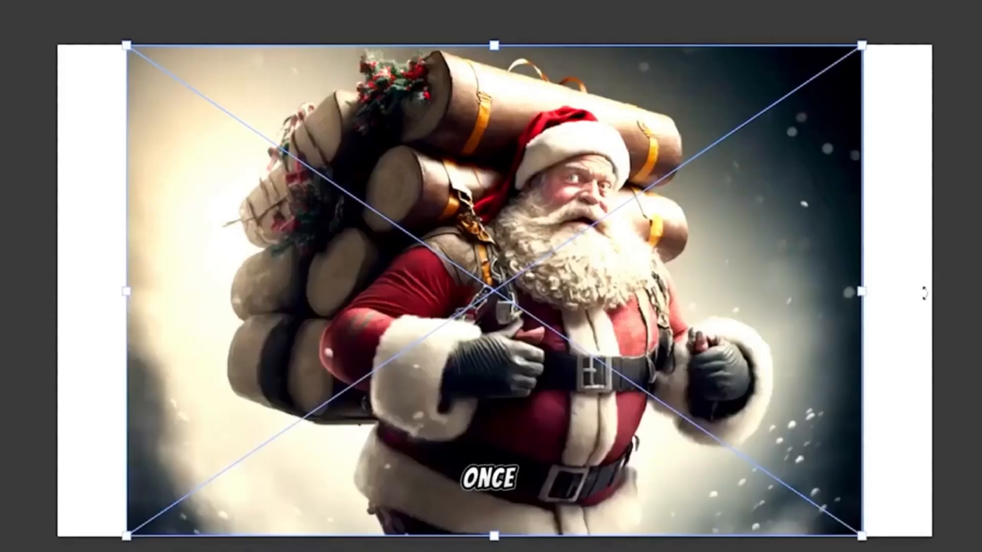
Scale the Santa image to about 41.8% and position it so it fills the whole canvas.
drag(861, 296, 981, 296)
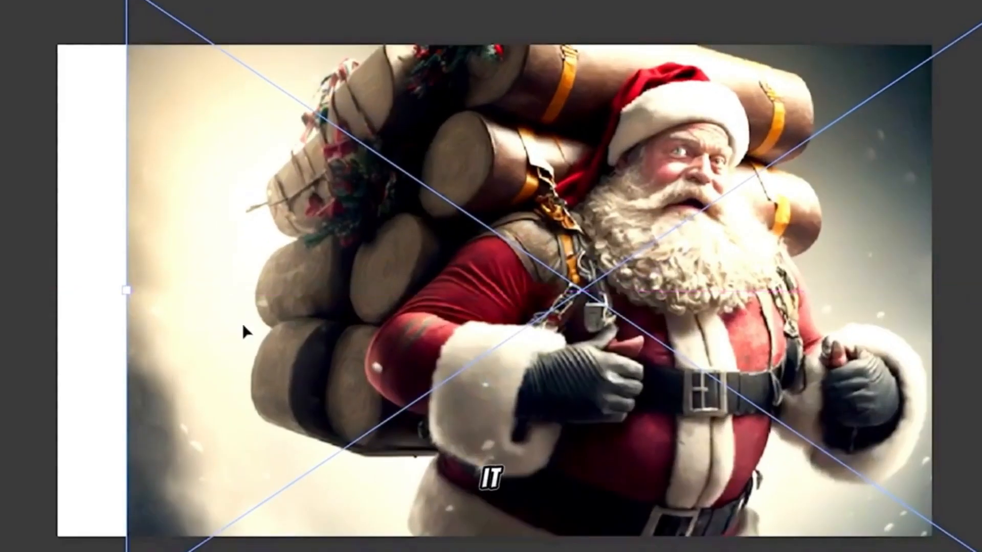
drag(122, 292, 0, 292)
drag(286, 309, 430, 313)
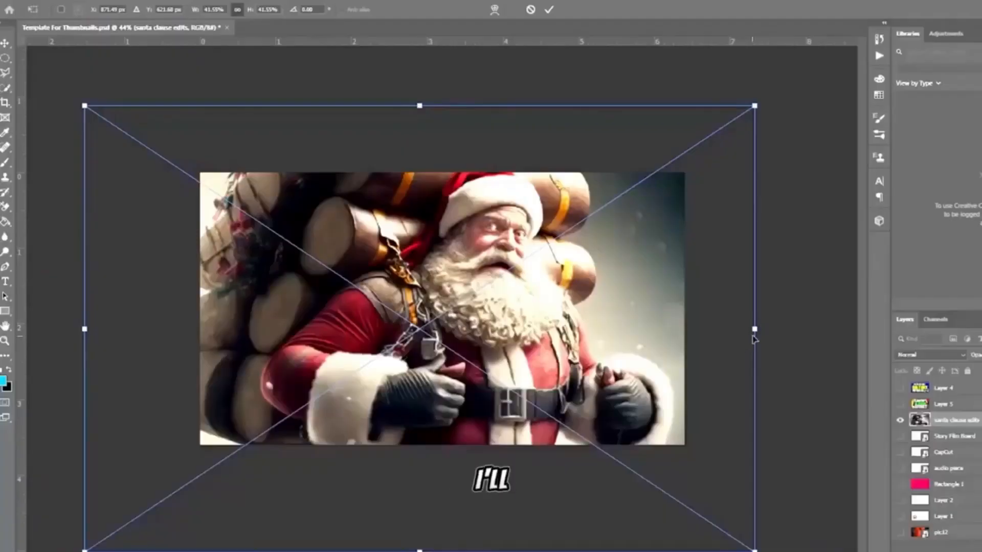
drag(754, 330, 758, 330)
drag(570, 301, 580, 310)
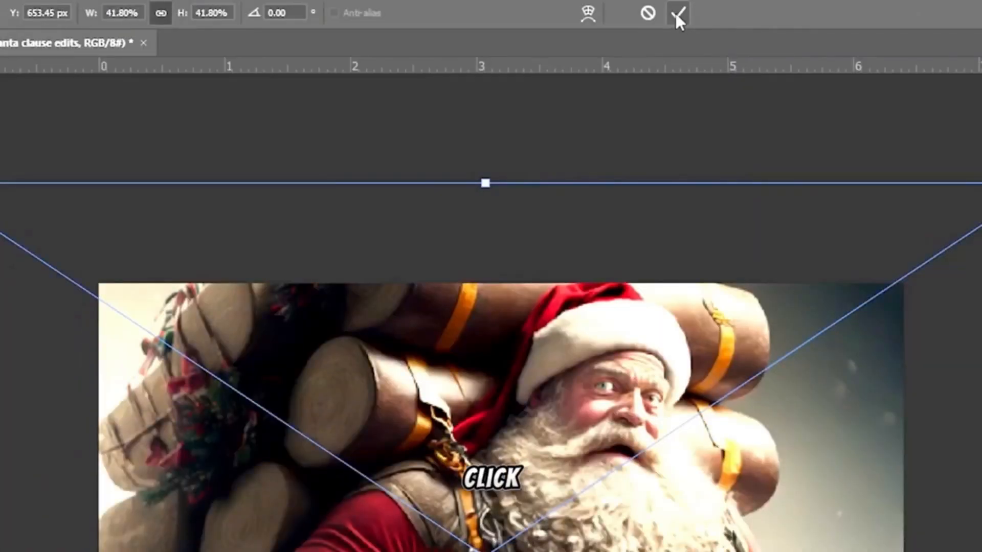
click(676, 16)
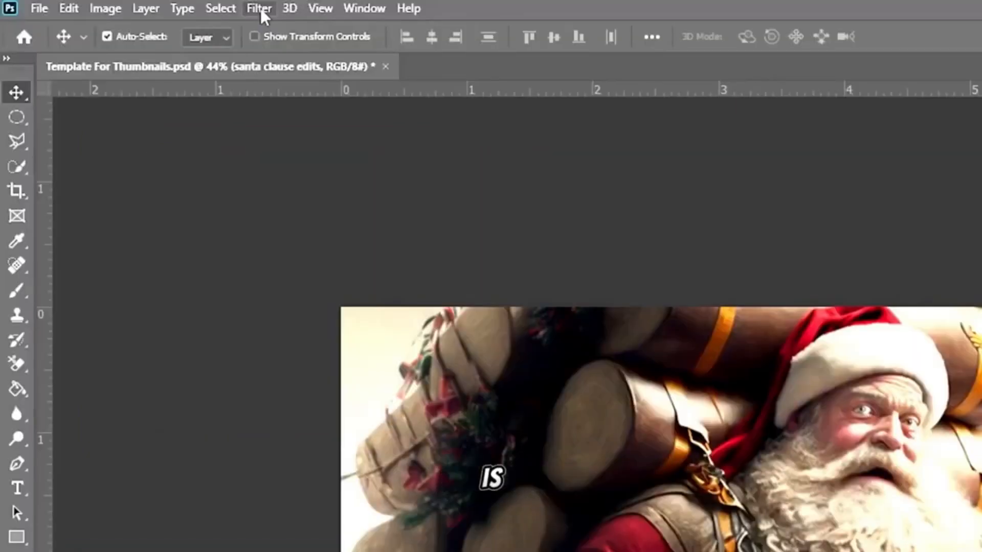
Apply a Gaussian Blur with a 30-pixel radius to the Santa image layer.
click(260, 9)
click(260, 8)
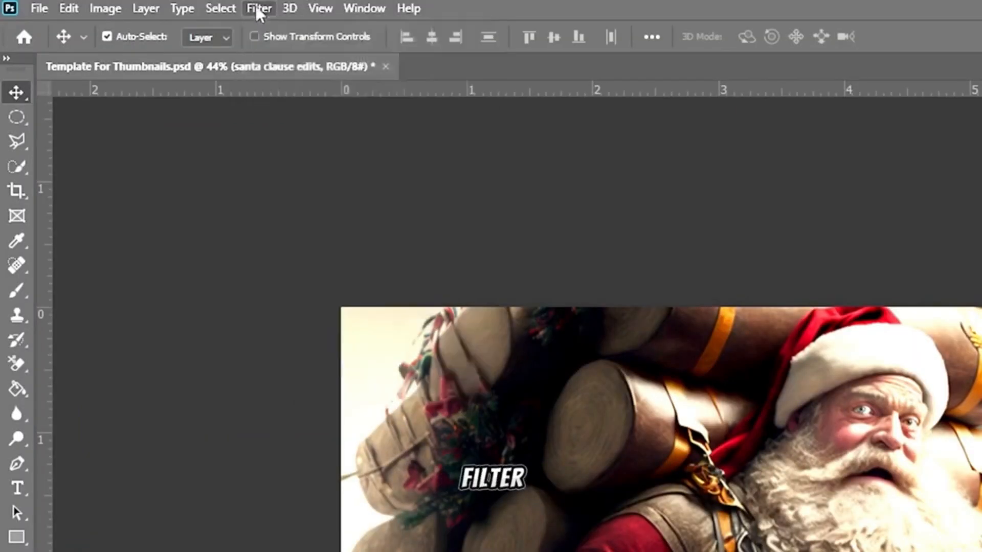
click(259, 9)
mouse_move(324, 225)
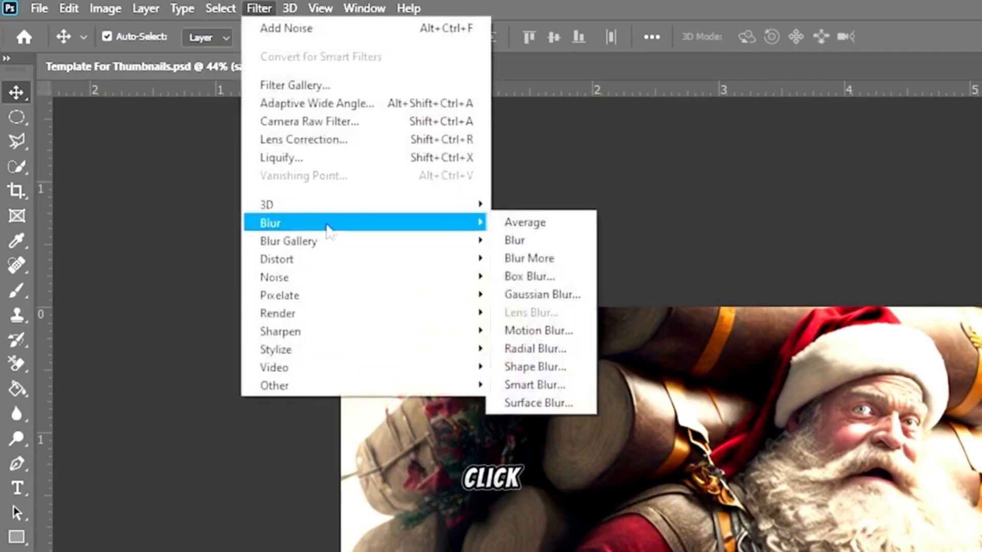
click(581, 301)
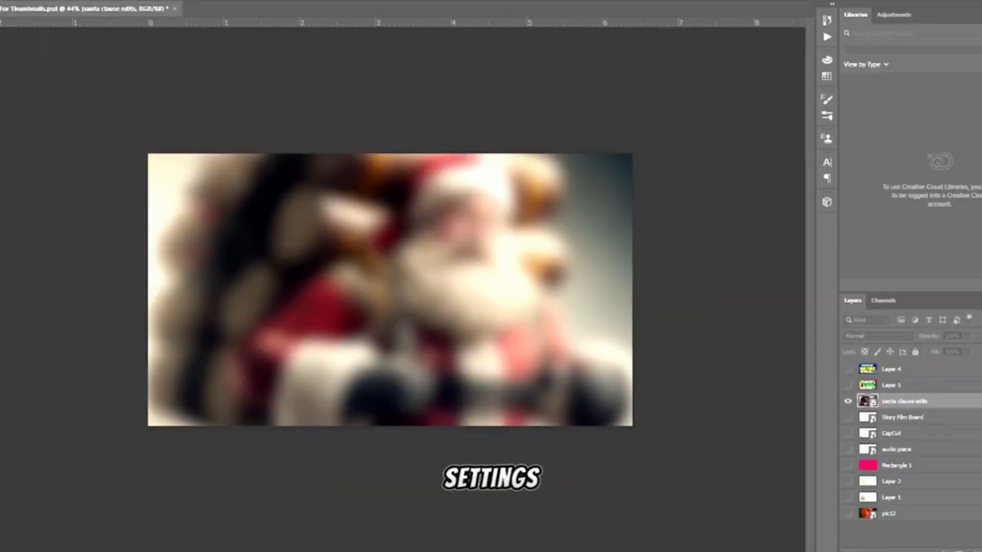
drag(505, 148, 683, 77)
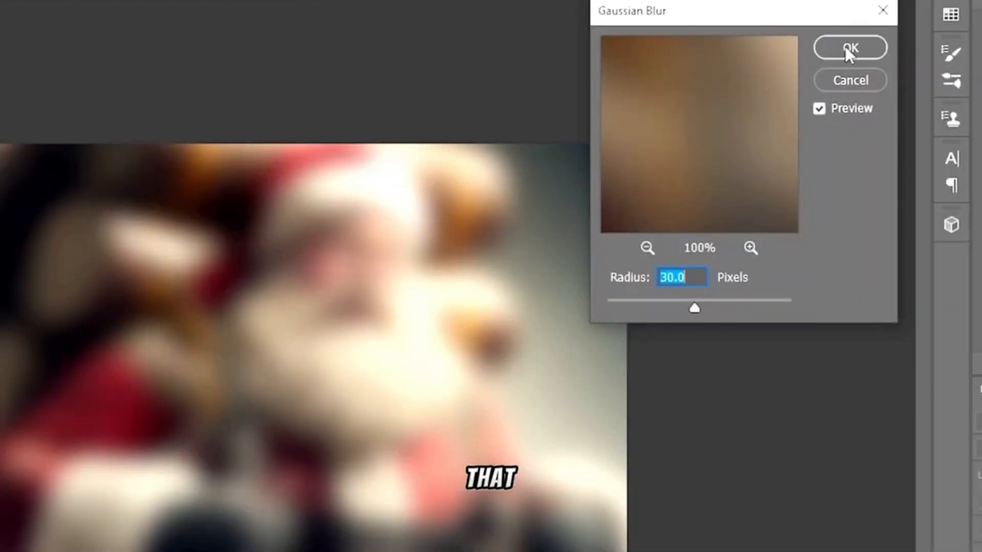
click(847, 53)
click(105, 8)
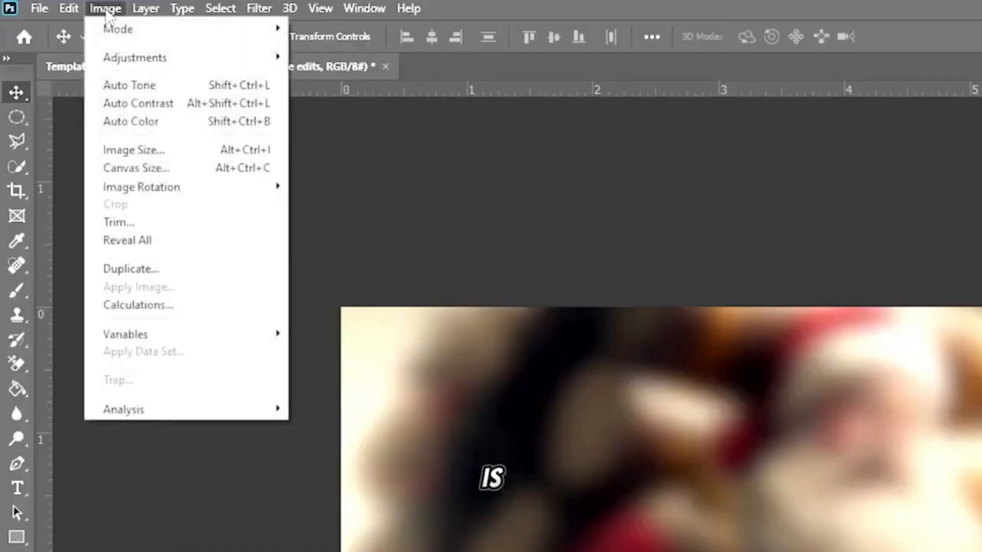
mouse_move(132, 54)
click(365, 58)
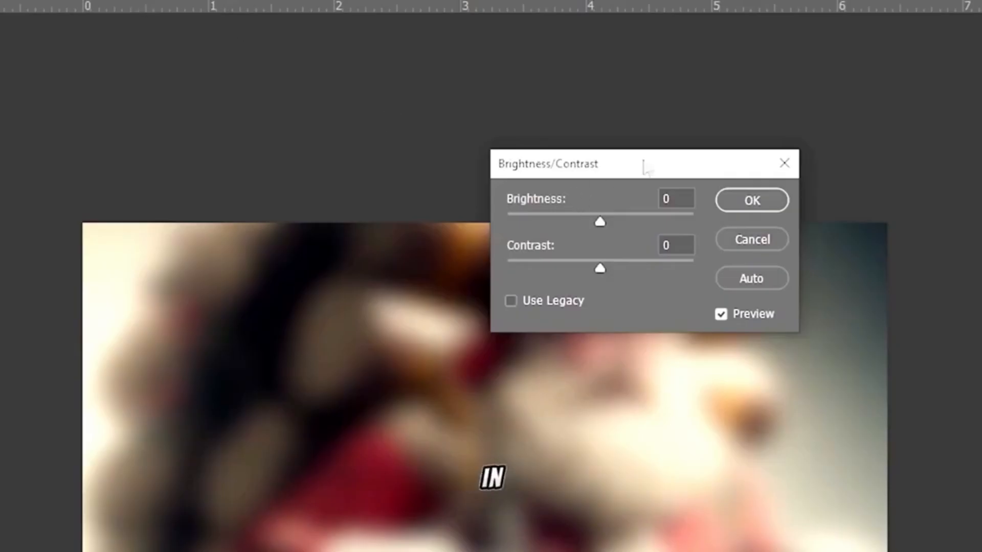
drag(643, 167, 665, 95)
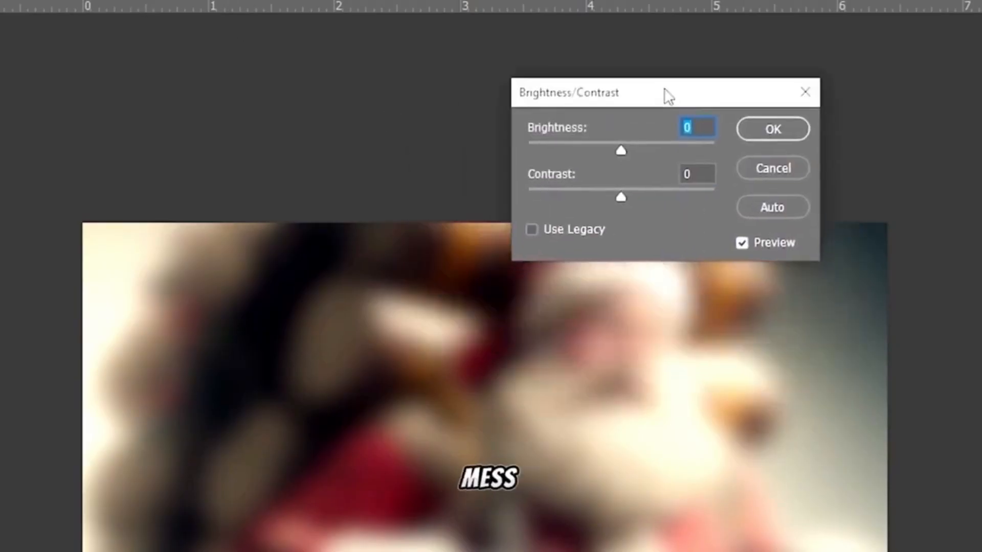
click(805, 92)
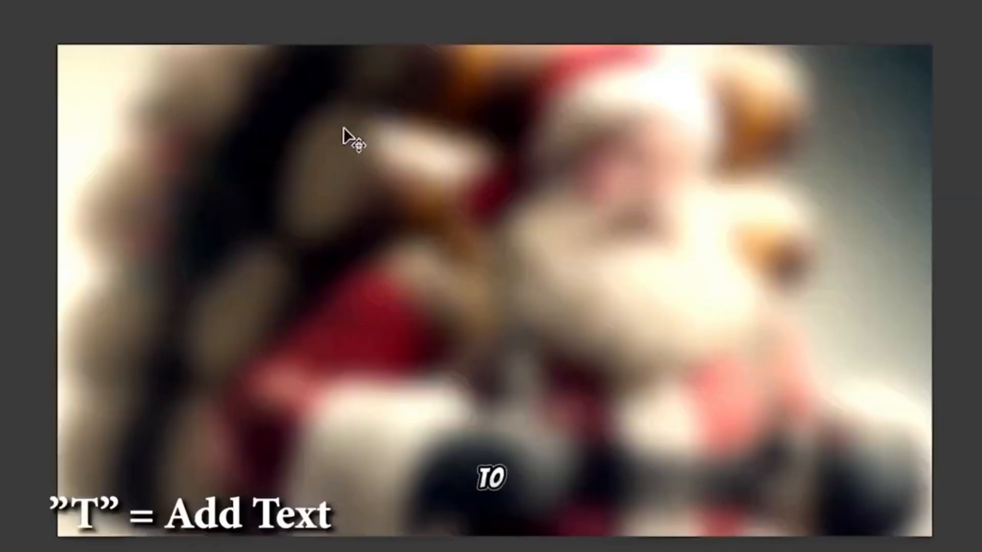
Add the text SANTA, enlarge it and place it along the canvas's upper edge.
drag(154, 45, 901, 513)
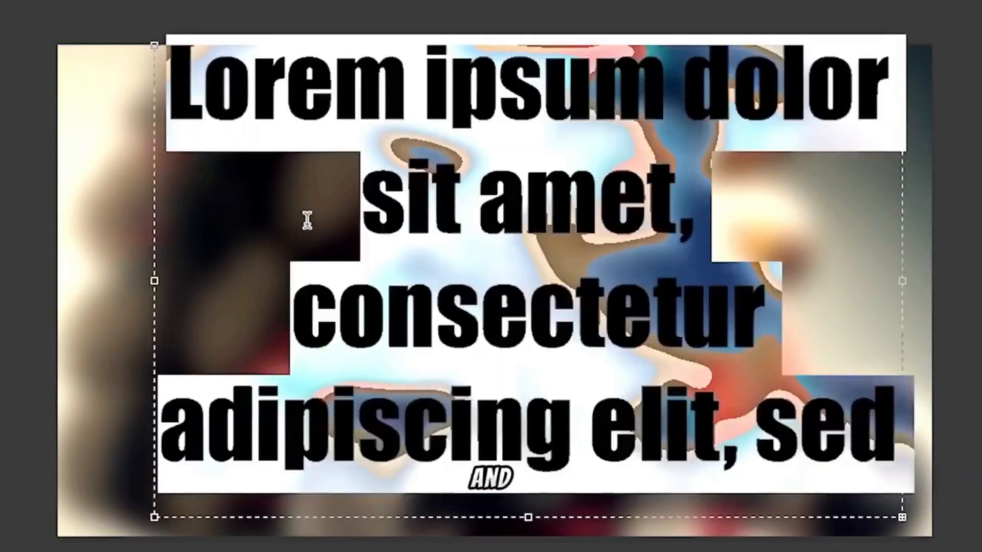
text(SANTA)
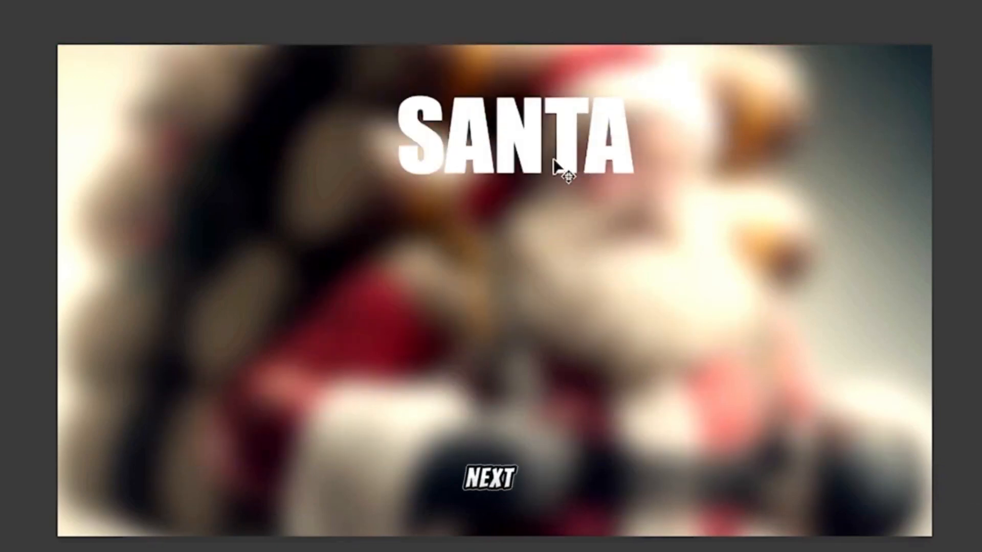
key(ctrl+t)
drag(511, 90, 522, 1)
drag(522, 2, 532, 223)
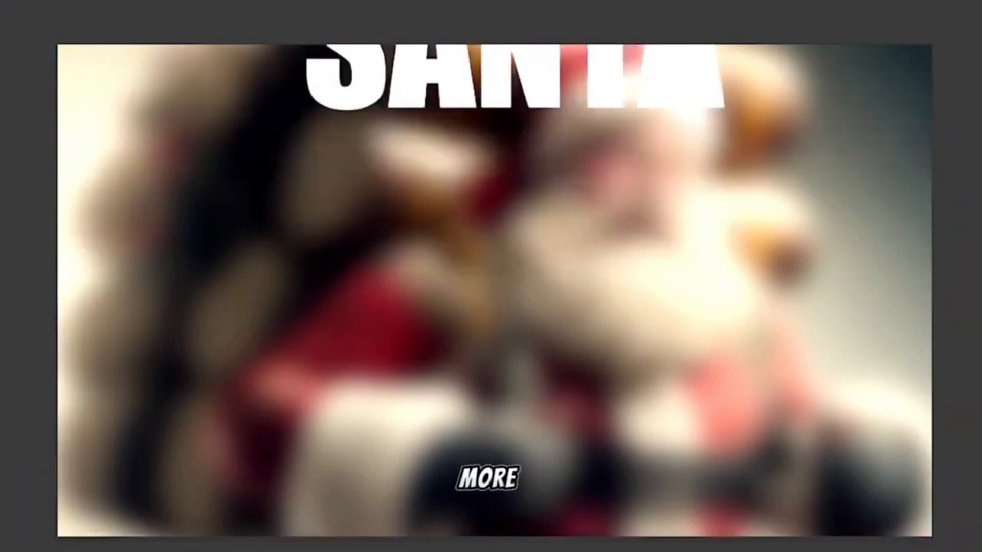
drag(475, 59, 476, 120)
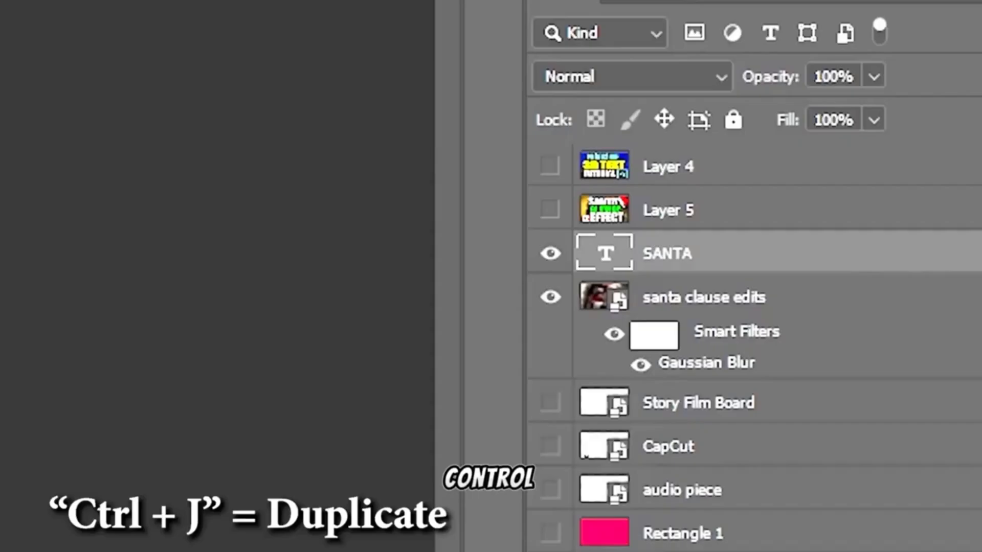
Duplicate the SANTA text directly below itself and change the copy to VOICE AI.
key(ctrl+j)
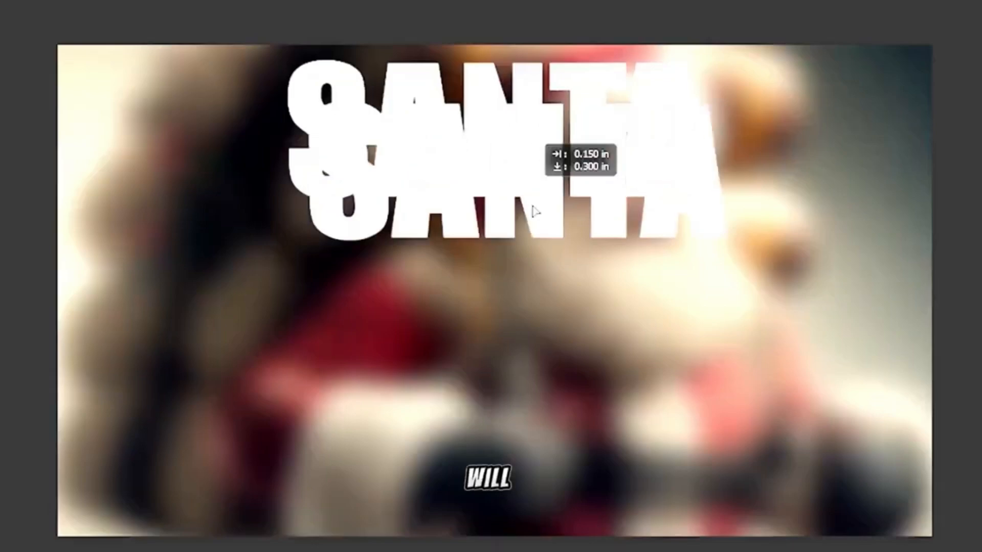
drag(532, 207, 517, 305)
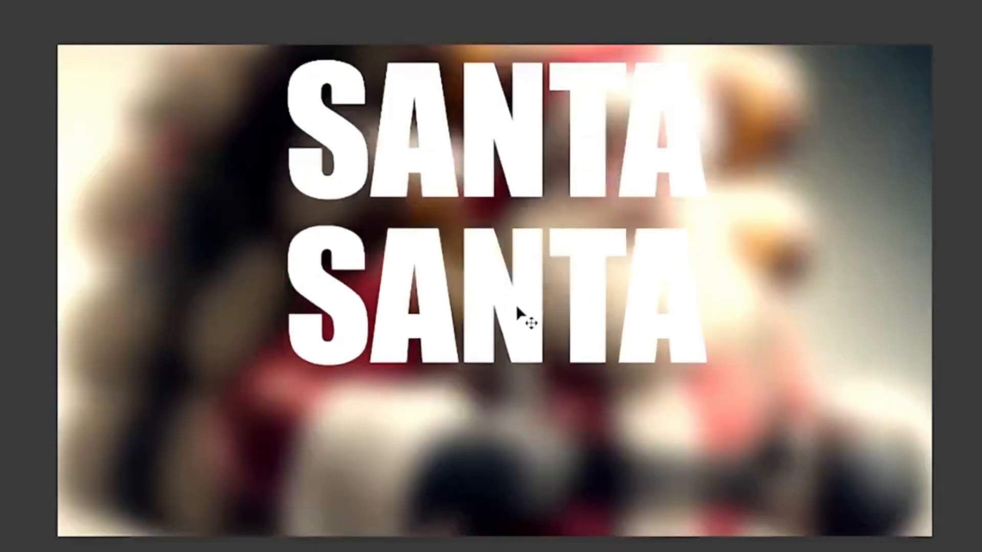
double_click(516, 305)
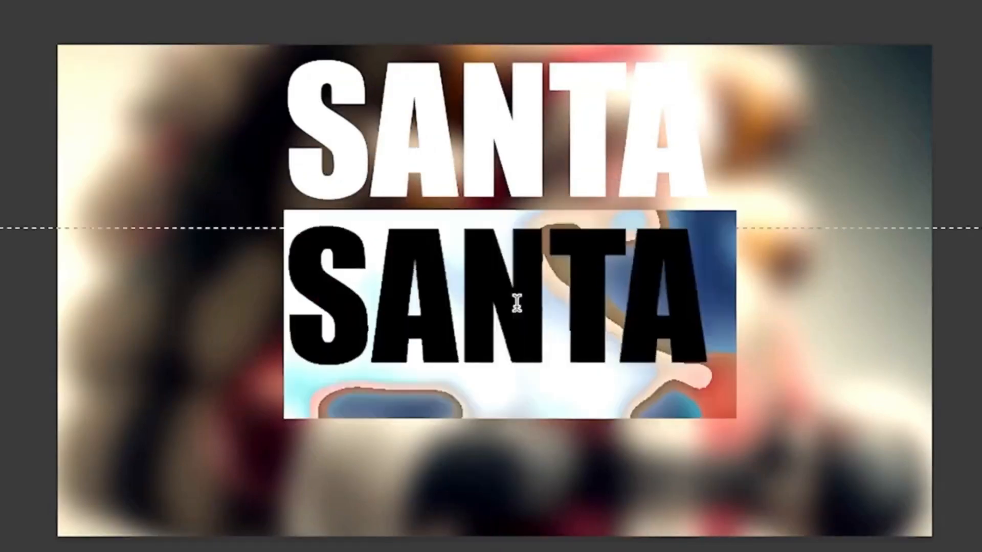
text(VOICE AI)
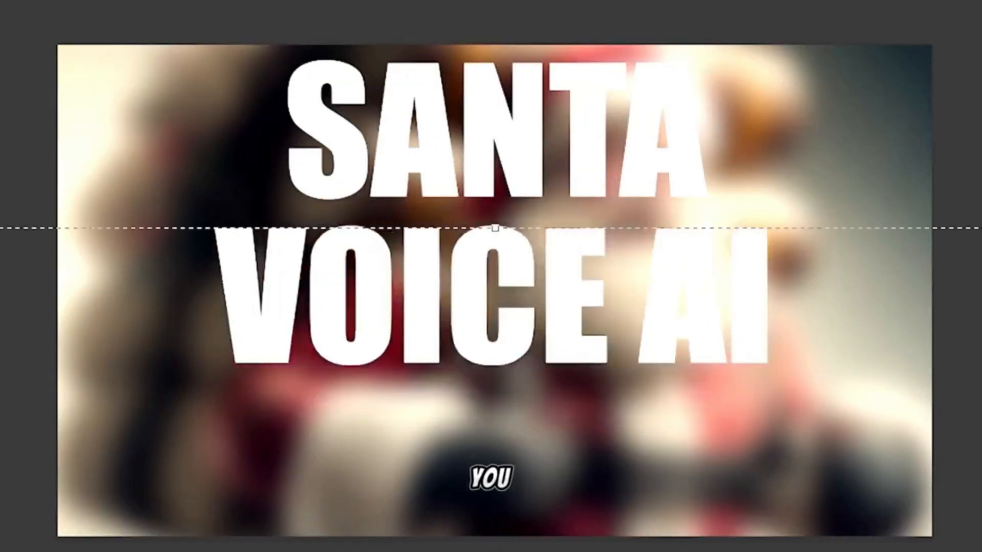
key(ctrl+Return)
Duplicate the VOICE AI text, place the copy below it and change its wording to TUTORIAL.
key(ctrl+j)
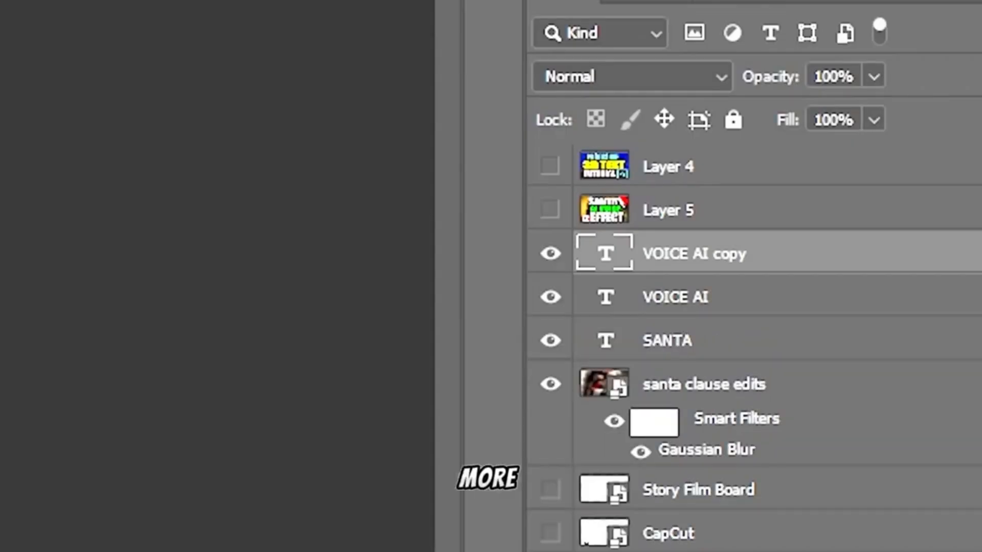
drag(572, 290, 559, 438)
double_click(567, 452)
text(TUTORIAL)
key(ctrl+Return)
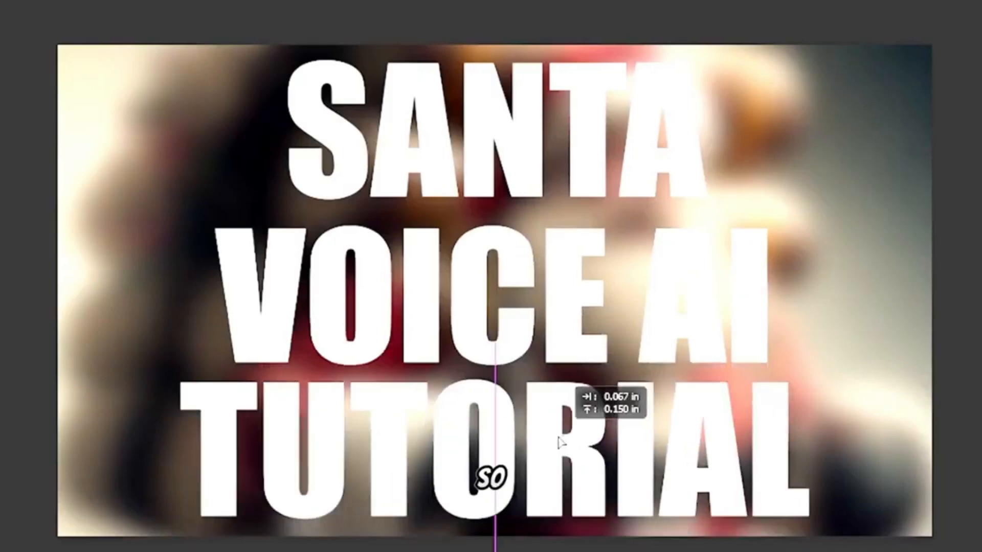
Adjust the horizontal position of the SANTA text above the other two lines.
drag(591, 167, 581, 167)
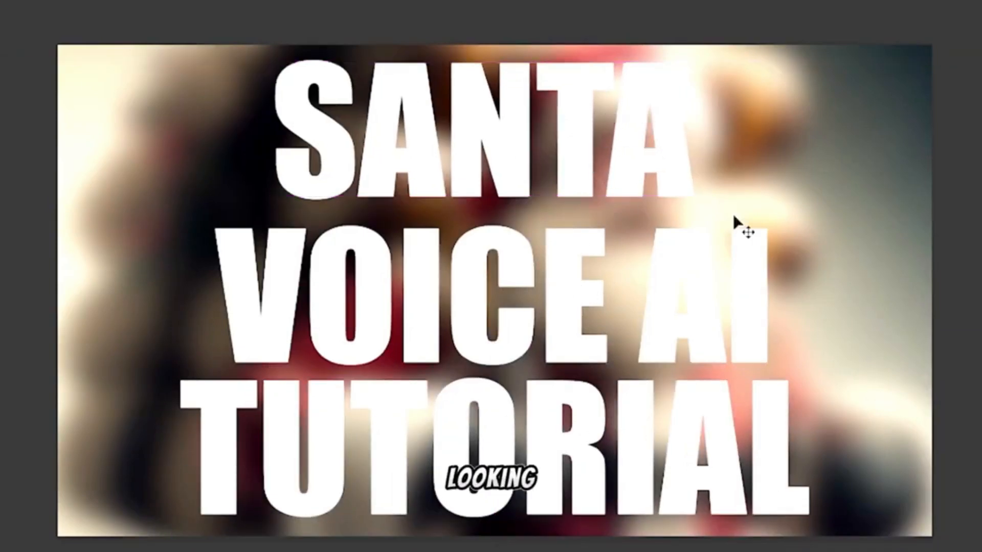
drag(832, 226, 838, 208)
drag(657, 173, 668, 174)
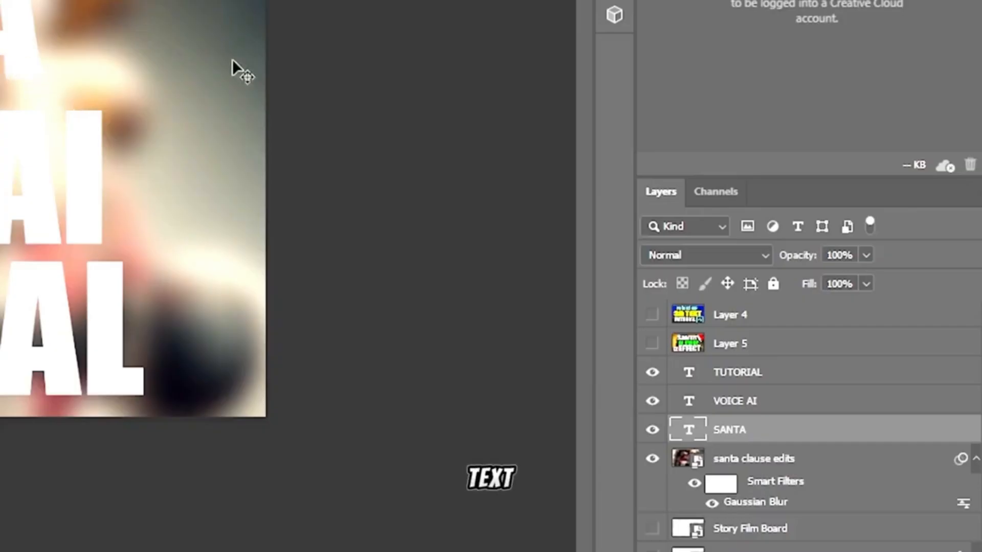
Apply Bevel & Emboss with Contour and Texture, Inner Shadow and Drop Shadow to the SANTA layer, checking each effect's settings.
right_click(691, 435)
click(743, 27)
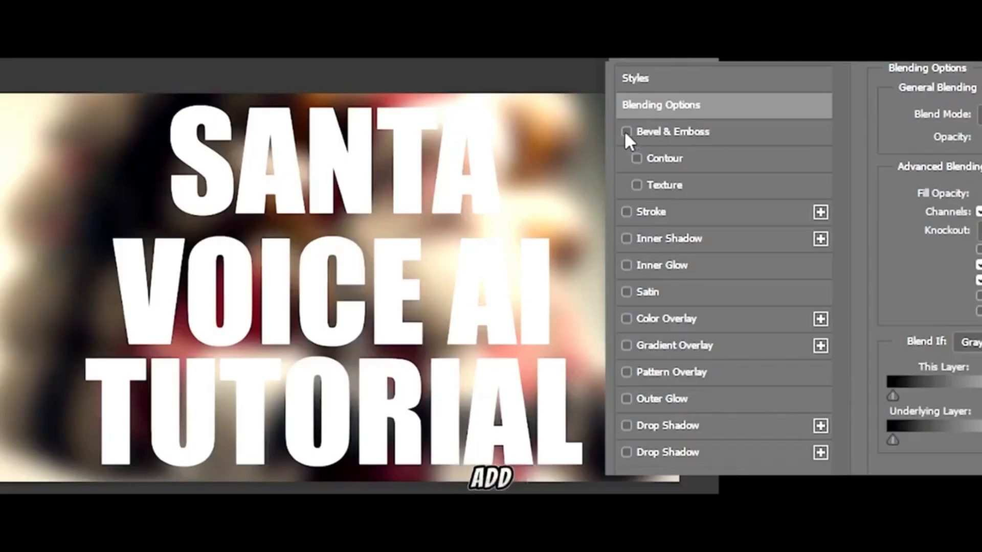
click(626, 131)
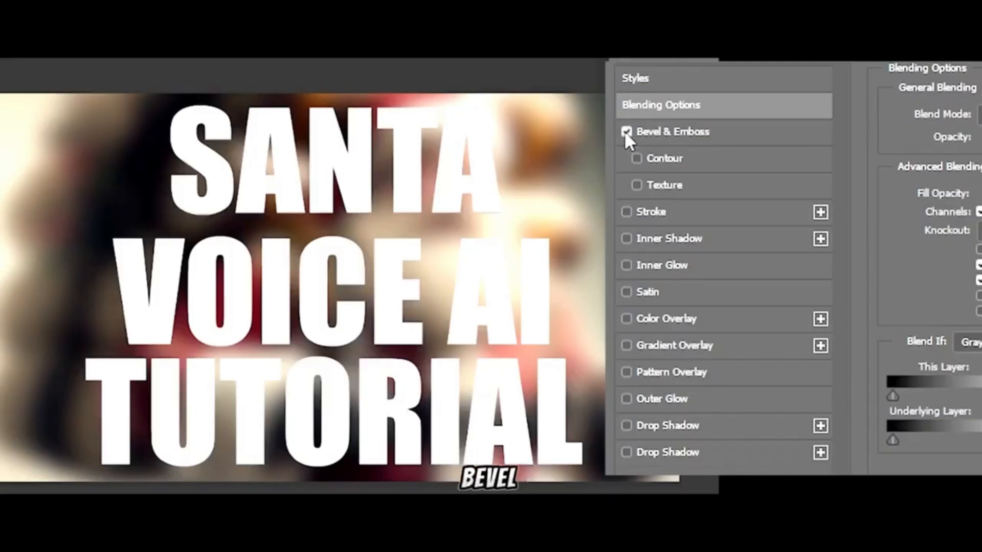
click(636, 158)
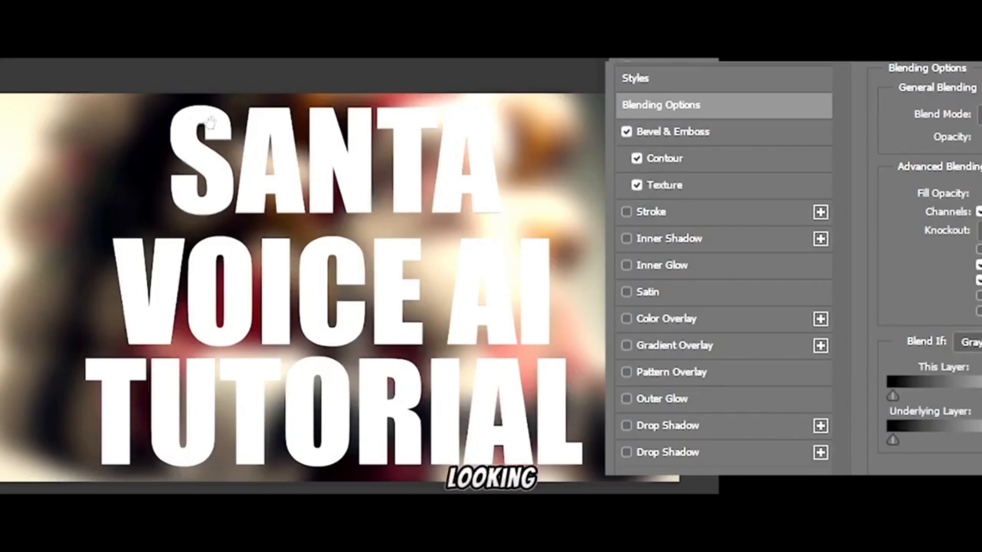
click(626, 239)
click(627, 450)
click(690, 128)
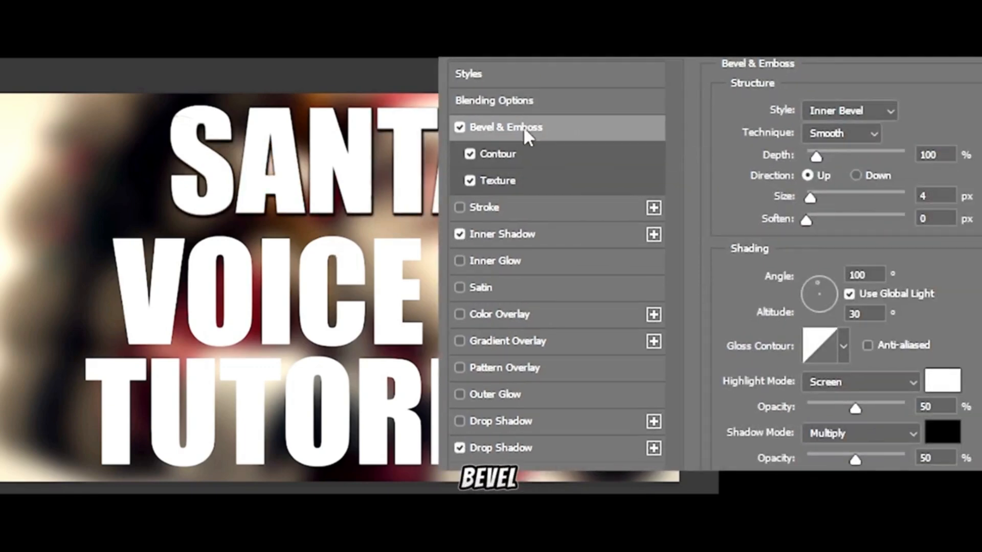
click(507, 155)
click(498, 180)
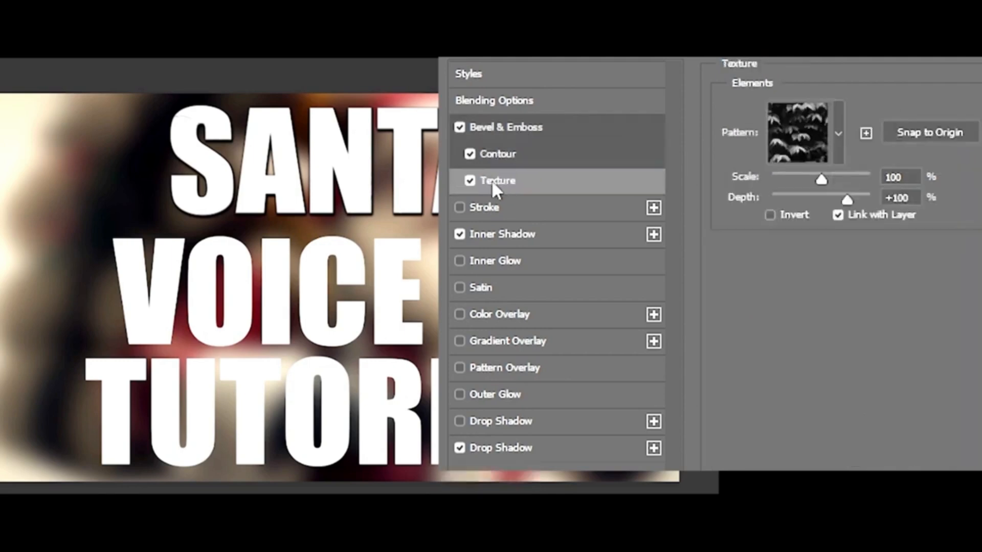
click(504, 234)
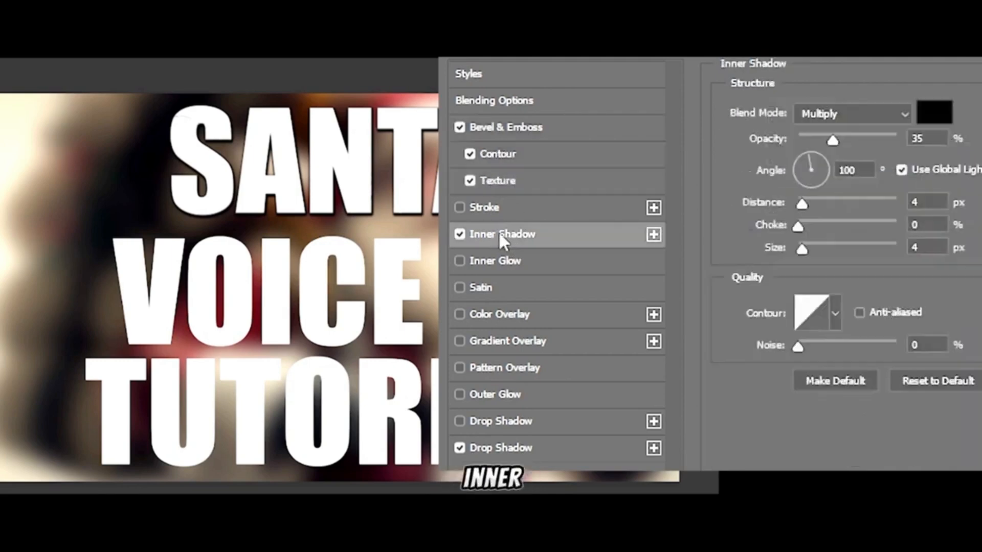
click(508, 446)
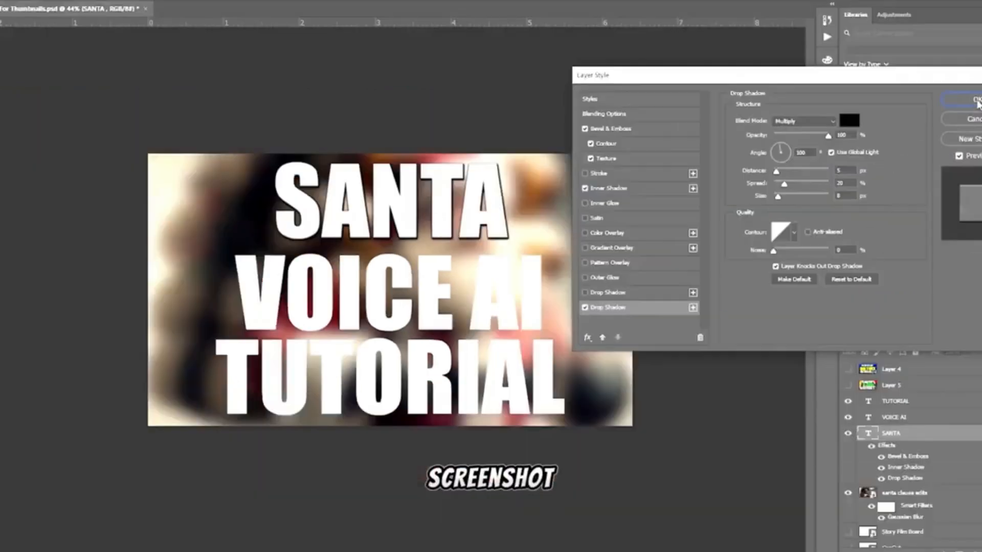
click(976, 101)
Apply Bevel & Emboss with Contour and Texture, Inner Shadow and Drop Shadow to the VOICE AI layer.
click(894, 417)
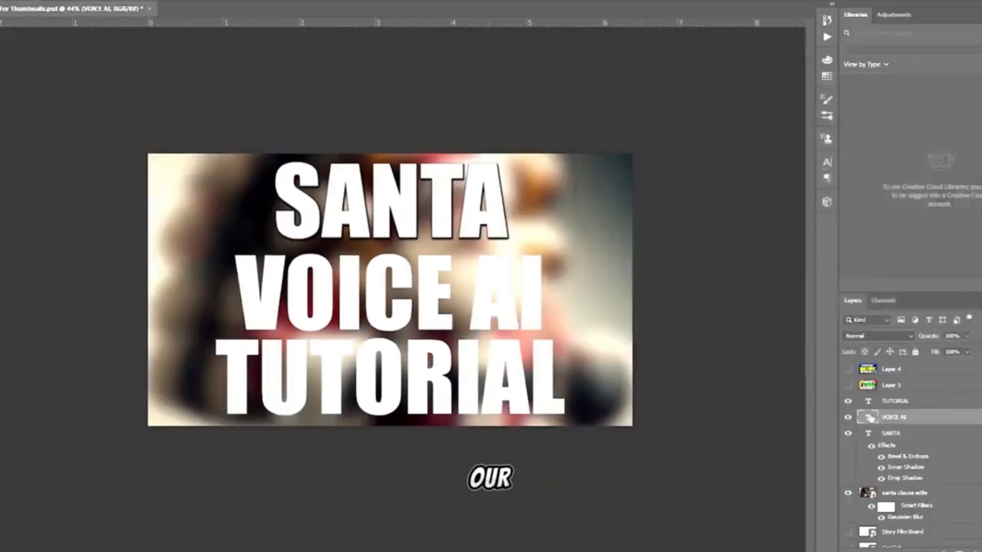
right_click(894, 416)
click(908, 190)
click(585, 129)
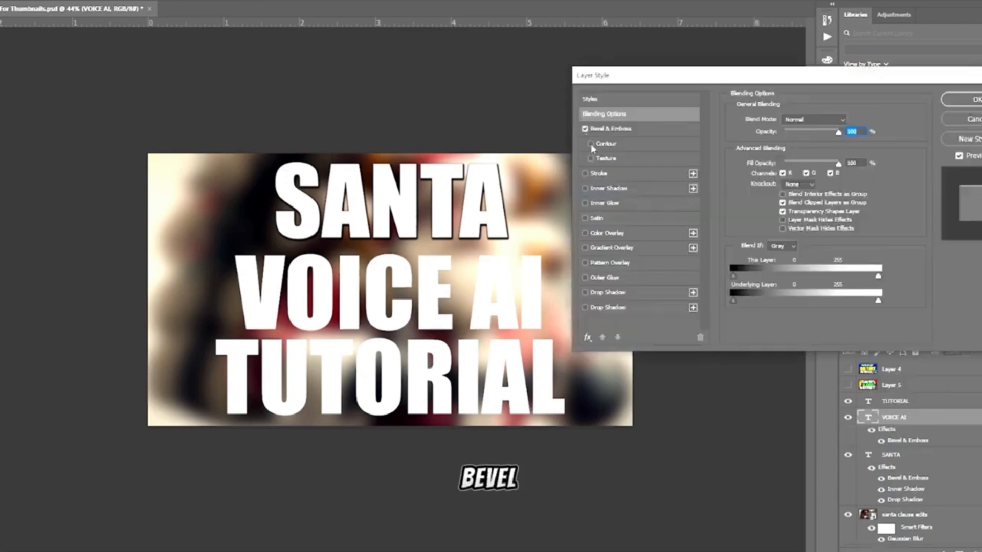
click(590, 144)
click(591, 159)
click(585, 189)
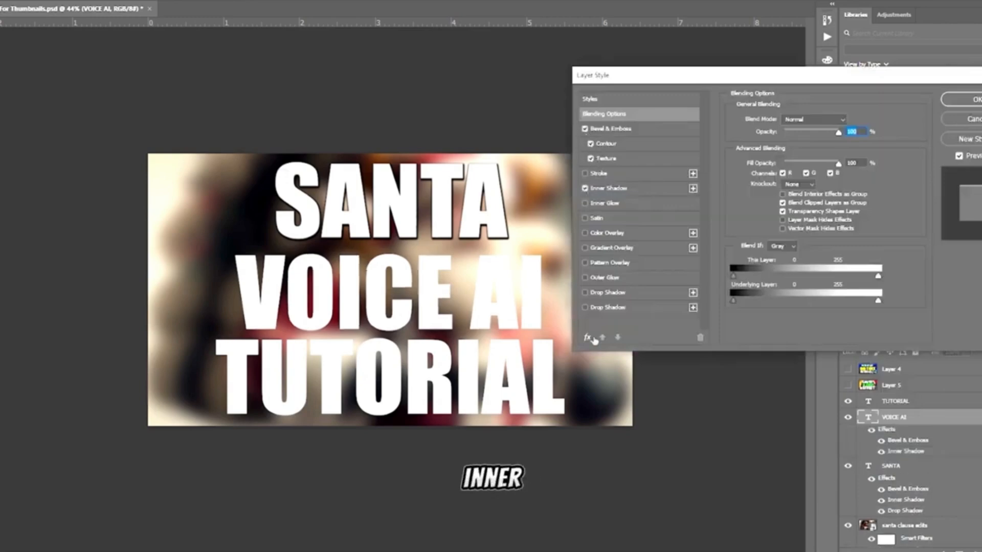
click(585, 308)
click(974, 99)
Apply Bevel & Emboss, Inner Shadow and Drop Shadow to the TUTORIAL text layer.
click(895, 401)
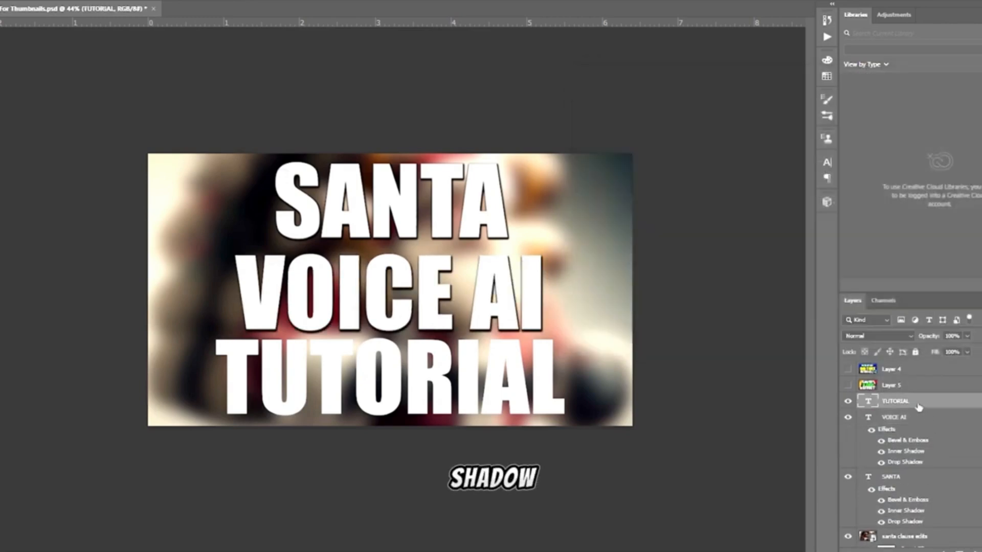
right_click(895, 401)
click(908, 176)
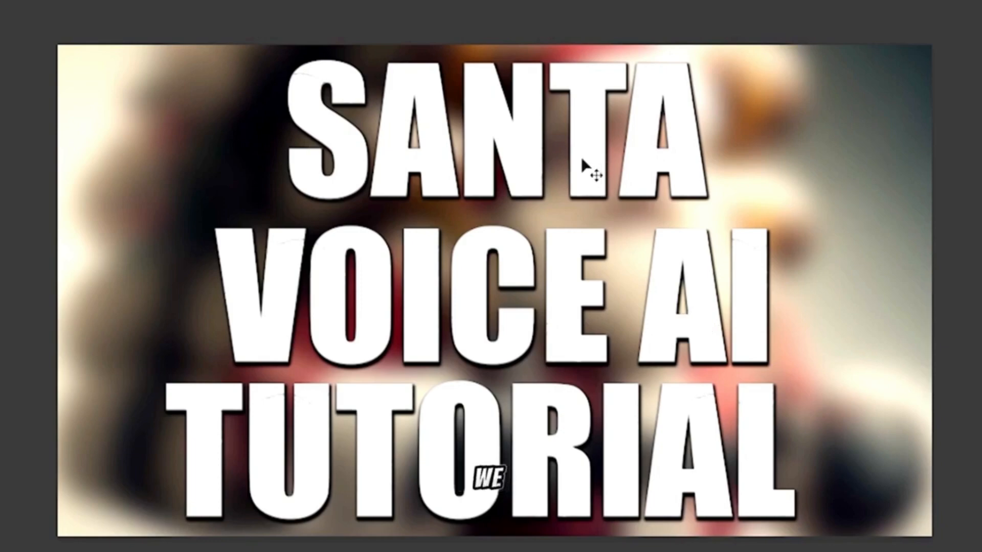
Shift the SANTA text horizontally so that it sits centred above the VOICE AI line.
drag(588, 171, 573, 171)
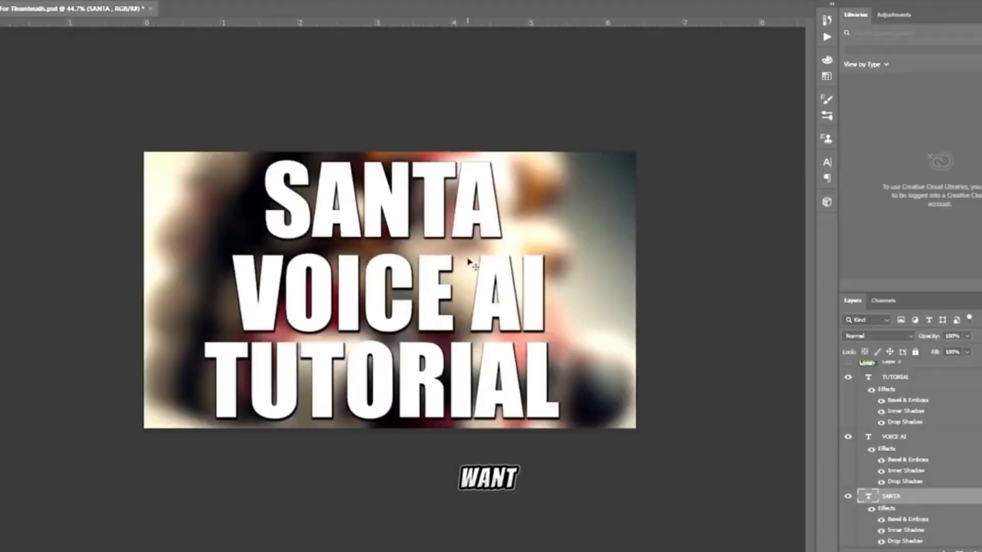
scroll(466, 256, down, 1)
scroll(467, 255, up, 2)
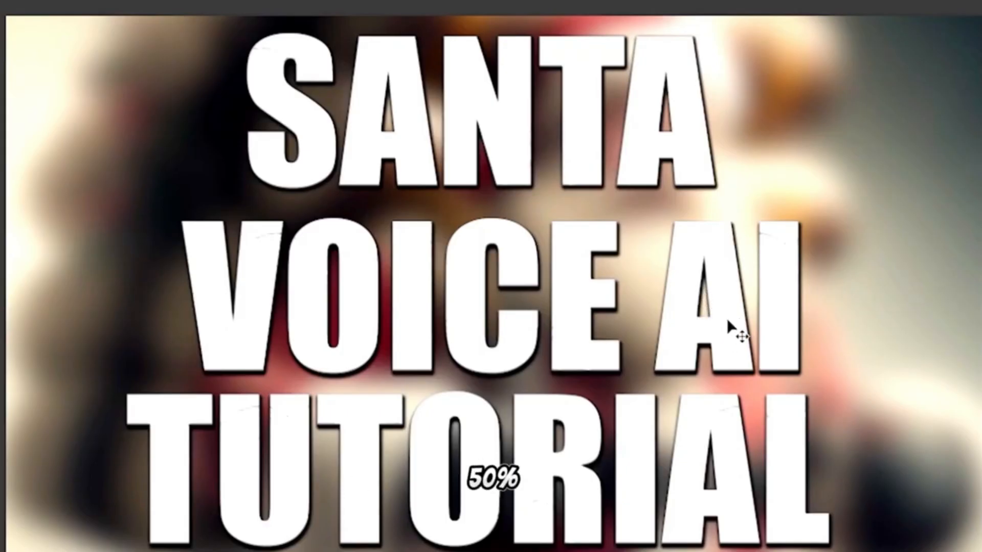
mouse_move(679, 157)
mouse_down()
mouse_move(702, 157)
mouse_move(690, 162)
mouse_up()
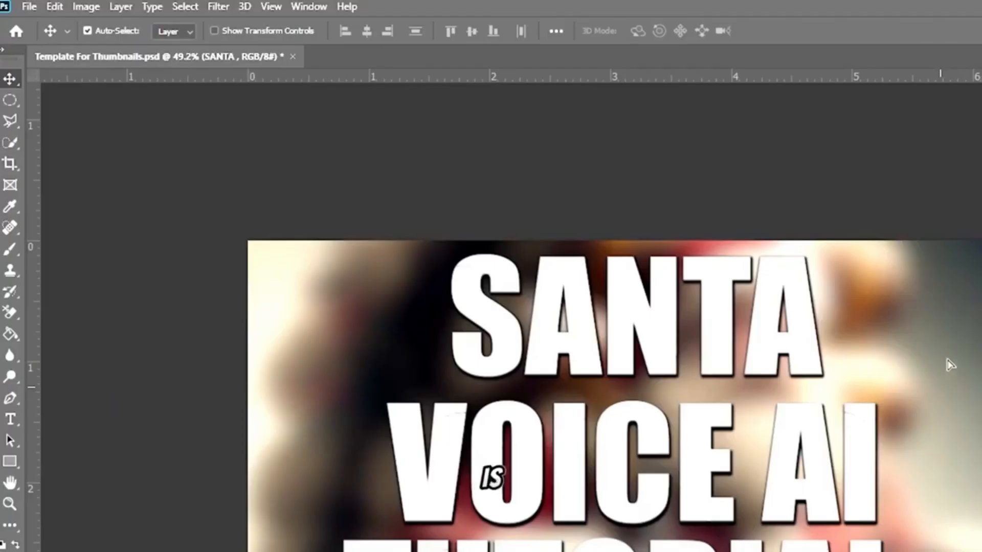
Darken the blurred Santa background with a Brightness/Contrast adjustment, lowering the brightness to about -101 and adjusting the contrast.
click(608, 216)
click(99, 7)
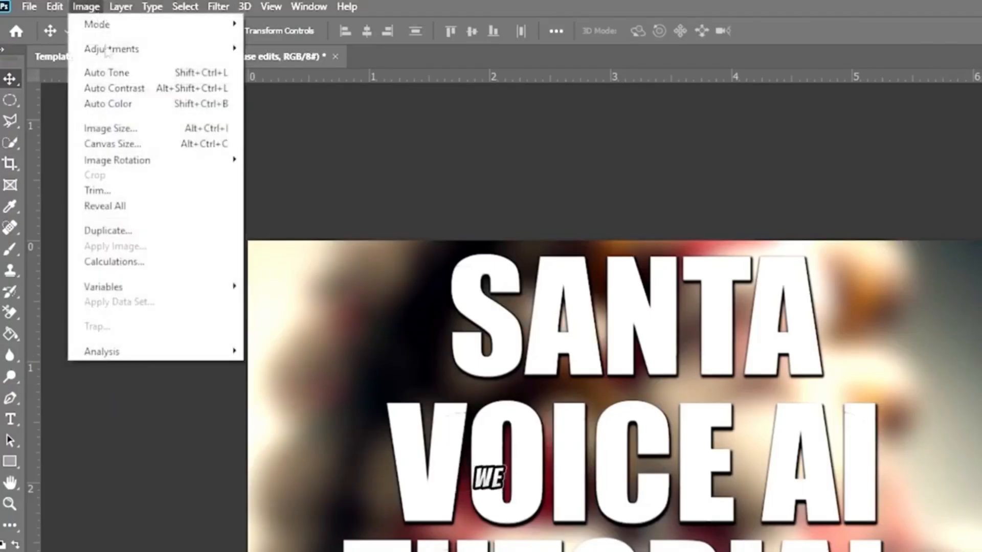
mouse_move(110, 47)
click(317, 46)
drag(801, 155, 972, 134)
drag(779, 32, 724, 34)
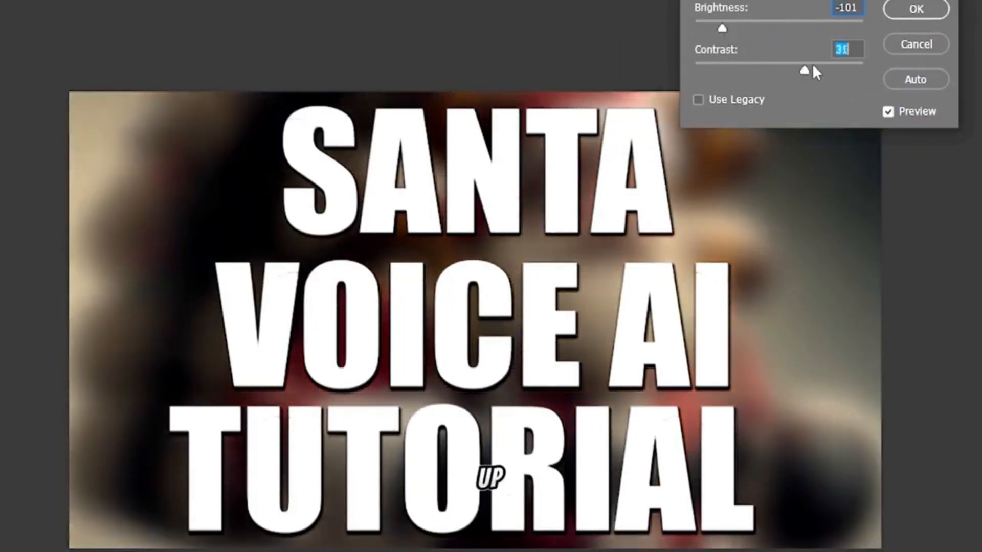
drag(812, 64, 803, 63)
drag(867, 70, 841, 68)
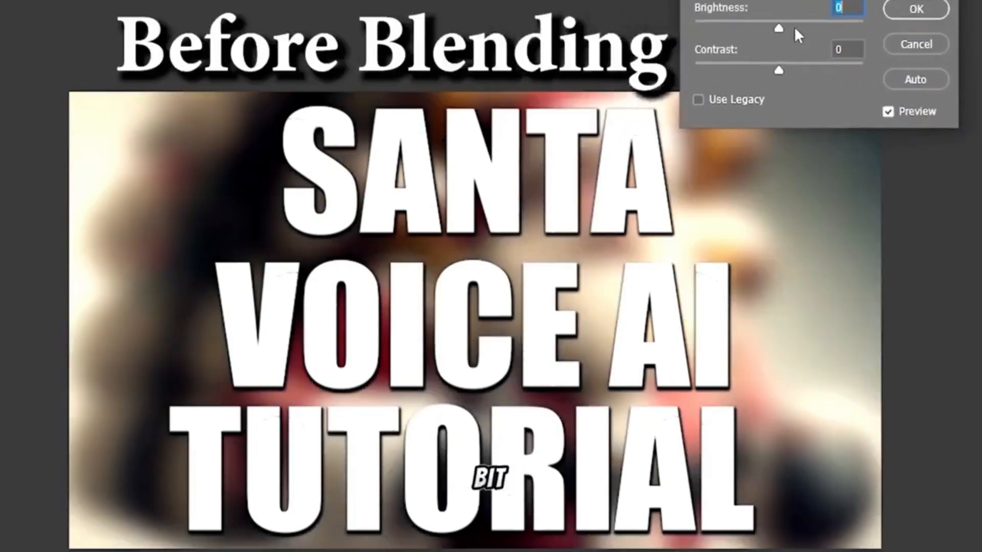
drag(795, 32, 725, 29)
mouse_move(779, 70)
mouse_down()
mouse_move(835, 72)
mouse_move(779, 69)
mouse_up()
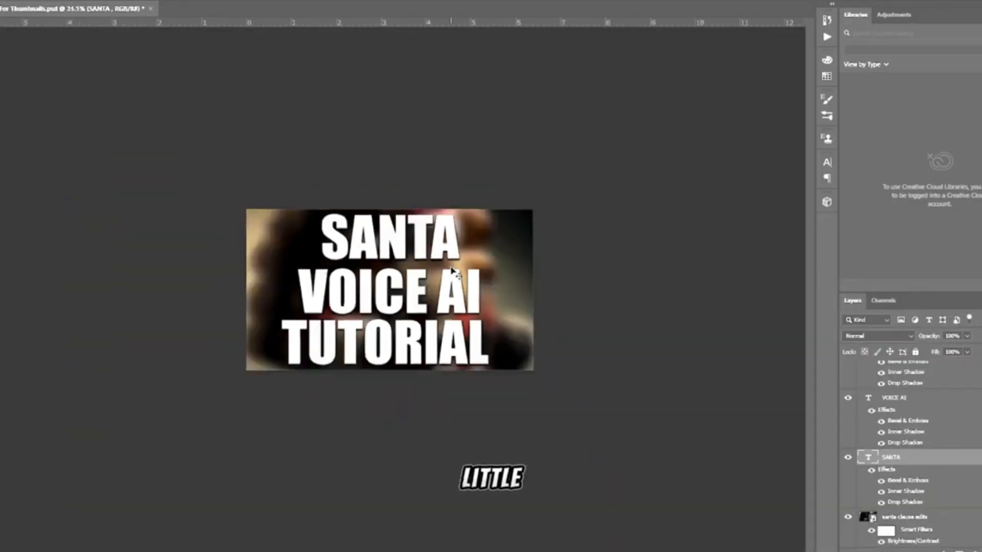
scroll(451, 267, up, 6)
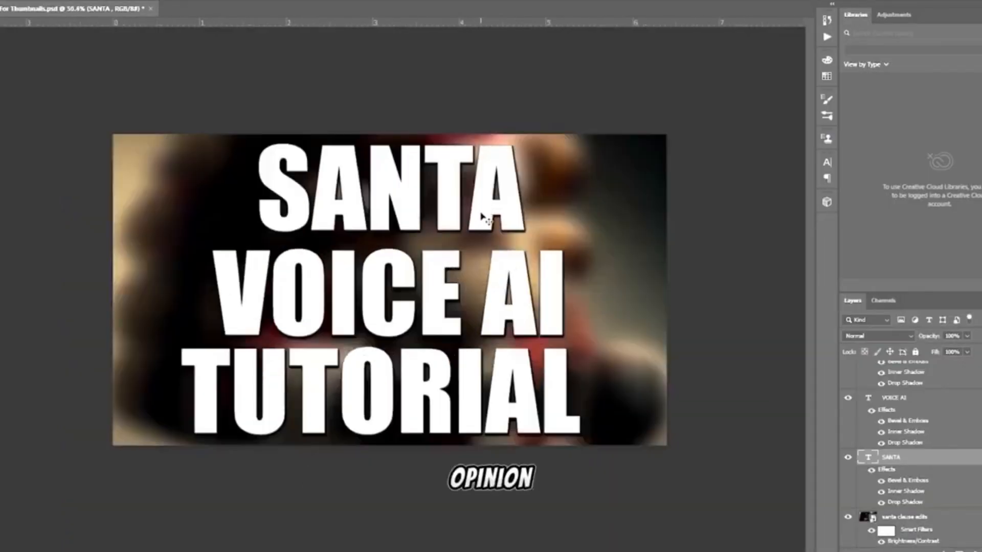
mouse_move(486, 218)
mouse_down()
mouse_move(477, 217)
mouse_move(487, 218)
mouse_up()
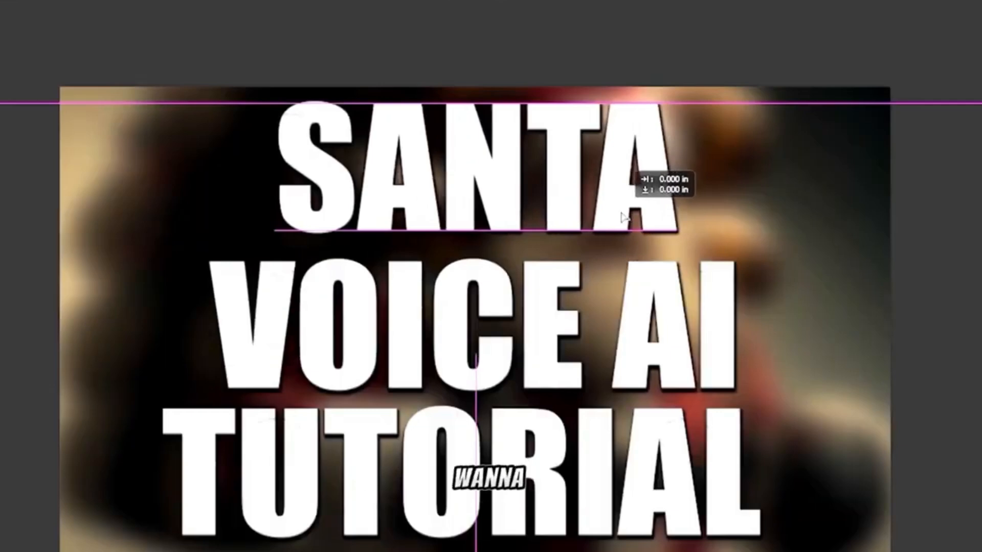
drag(622, 217, 622, 209)
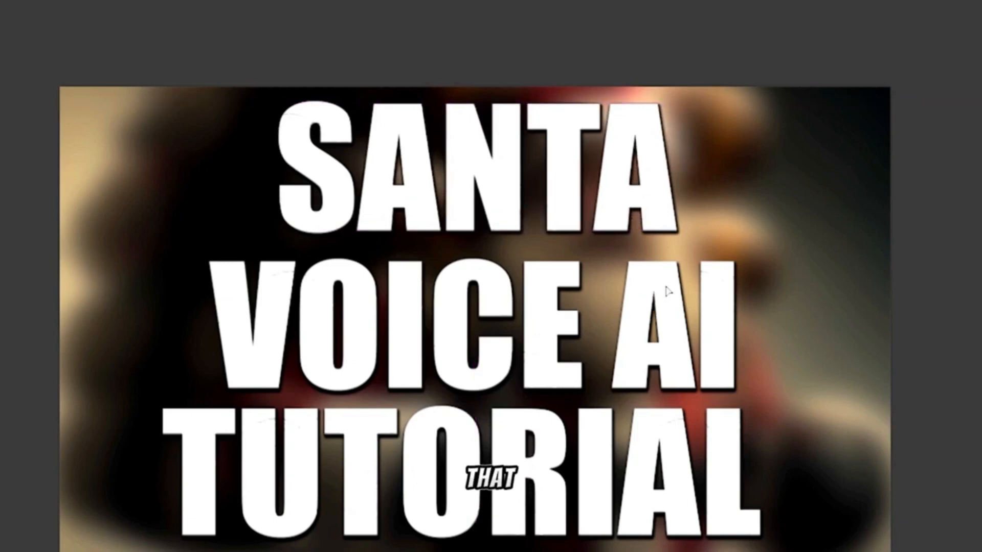
Change the colour of the VOICE AI text to bright green and commit the text edit.
double_click(653, 295)
click(674, 2)
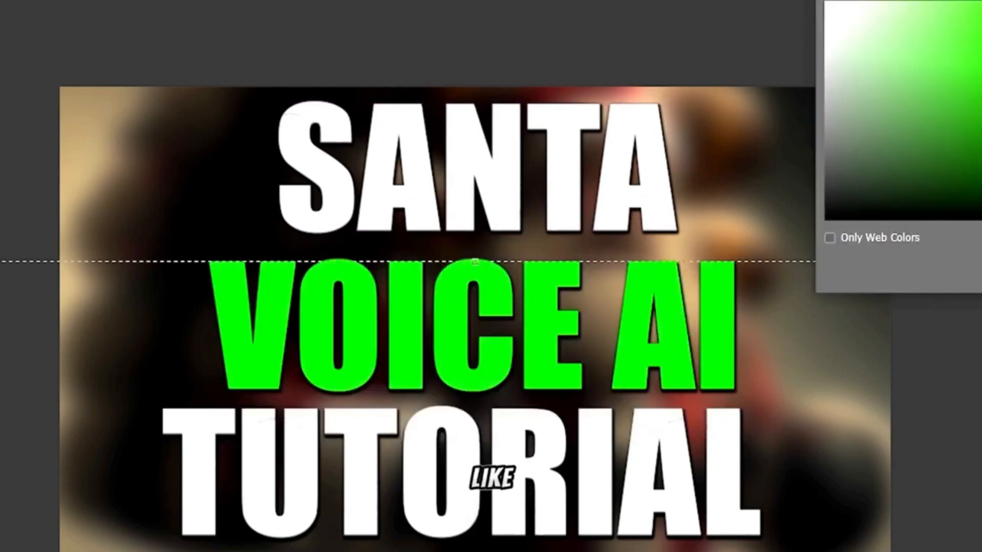
key(Return)
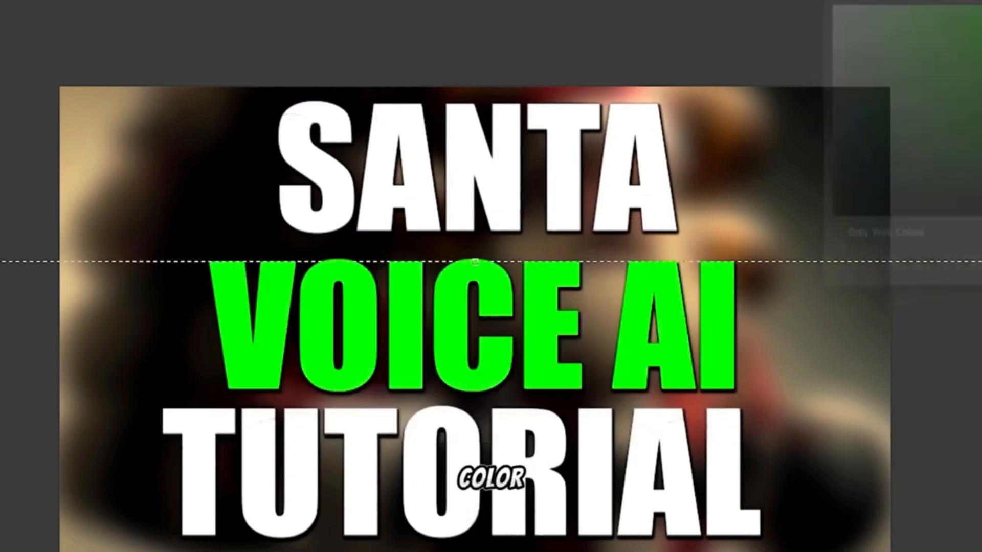
key(ctrl+Return)
key(ctrl+z)
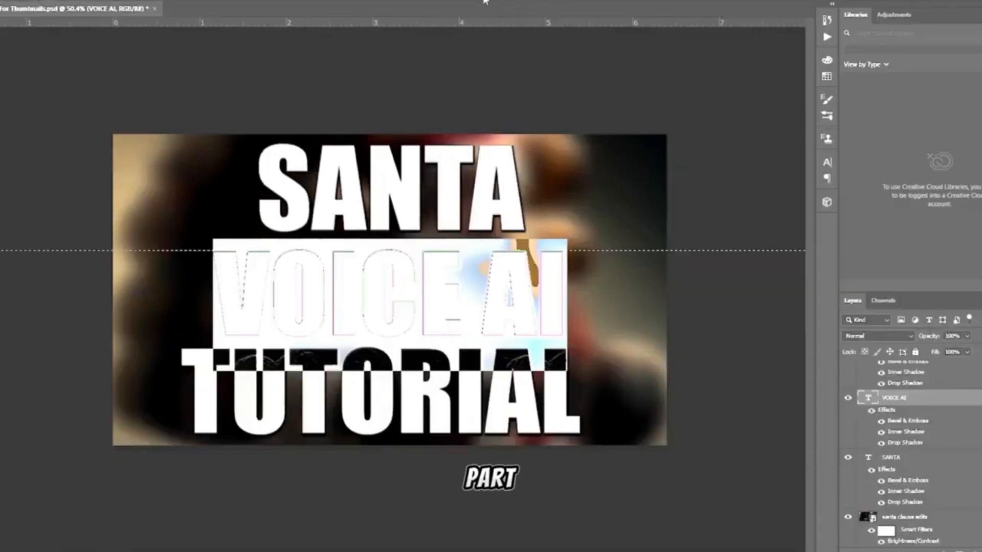
key(ctrl+Return)
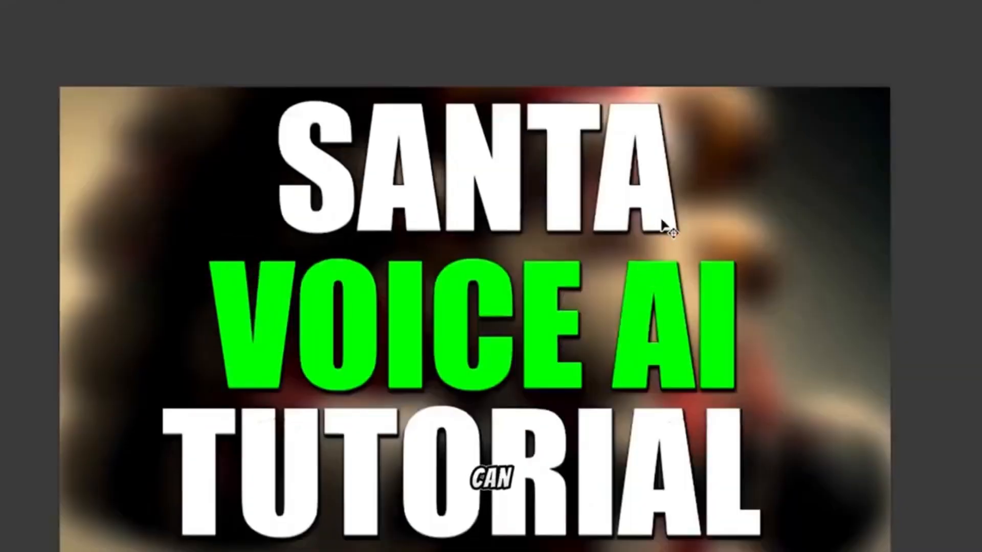
Free-transform the SANTA text layer, nudging it one step up and one step to the left.
click(506, 237)
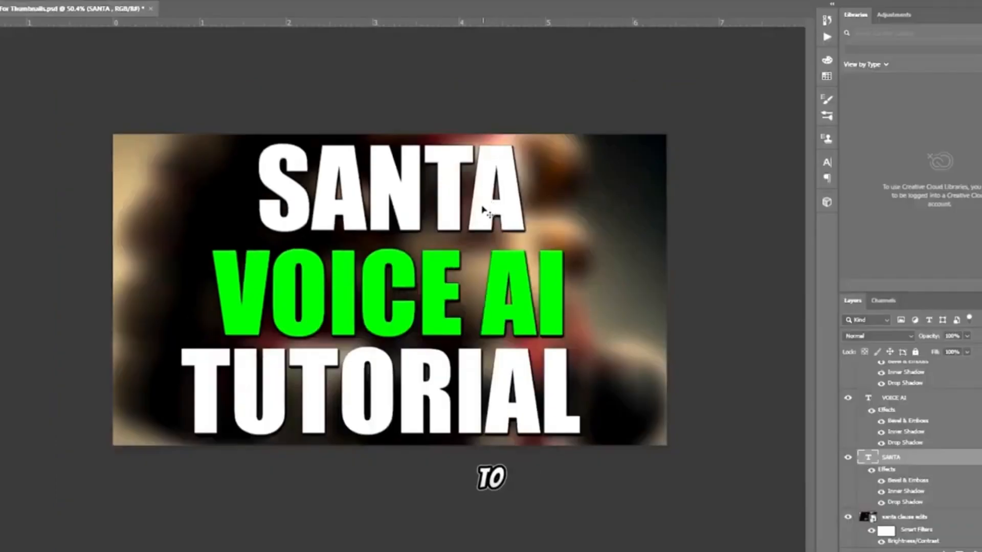
click(484, 211)
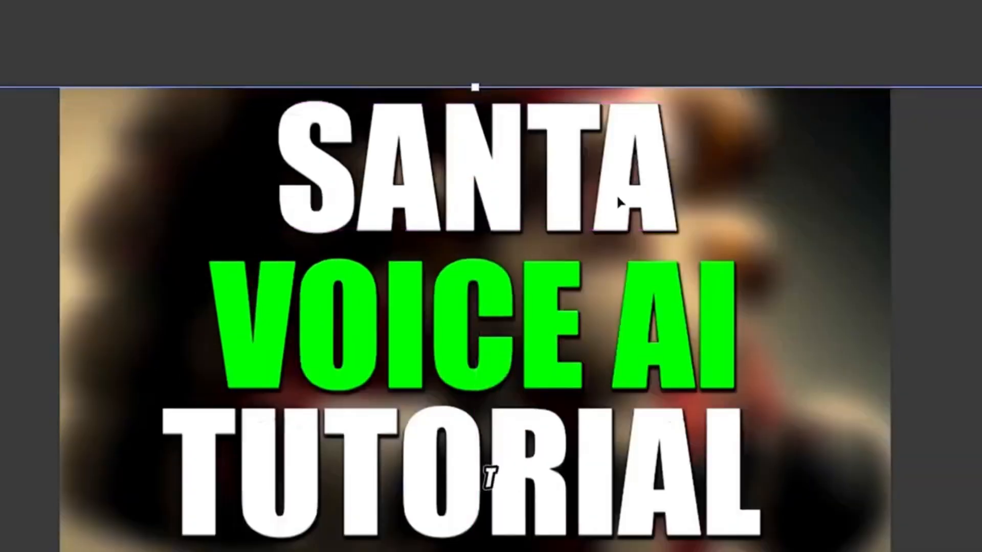
key(Up)
key(Left)
key(Return)
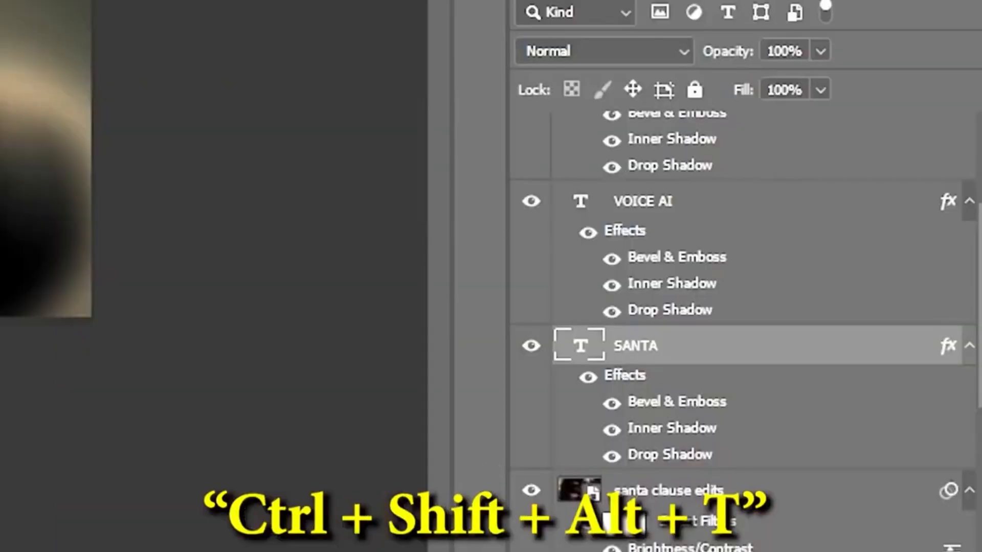
Repeat the transform on successive duplicates of the SANTA layer up to SANTA copy 12, building a 3D extrusion behind the word.
key(ctrl+shift+alt+t)
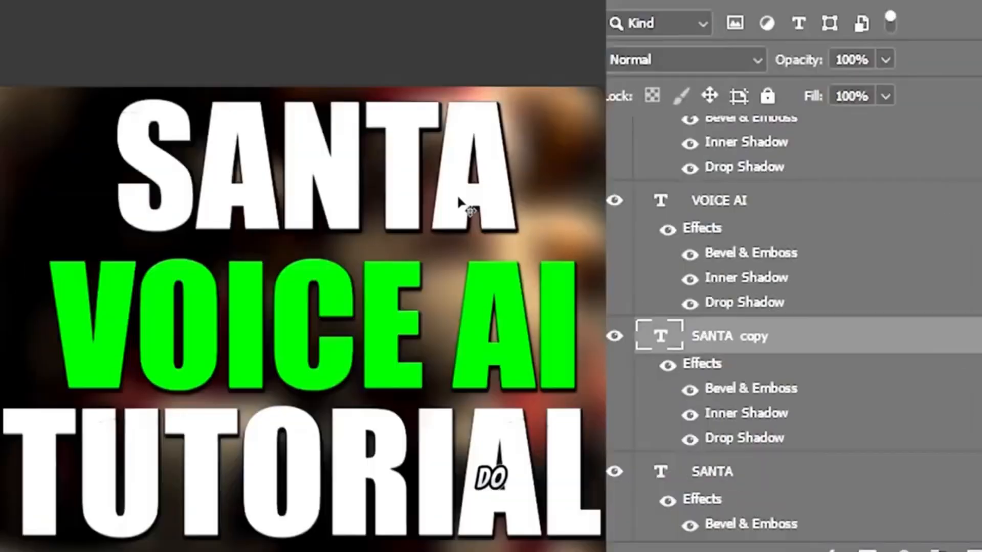
key(ctrl+shift+alt+t)
key(ctrl+shift+alt+t)
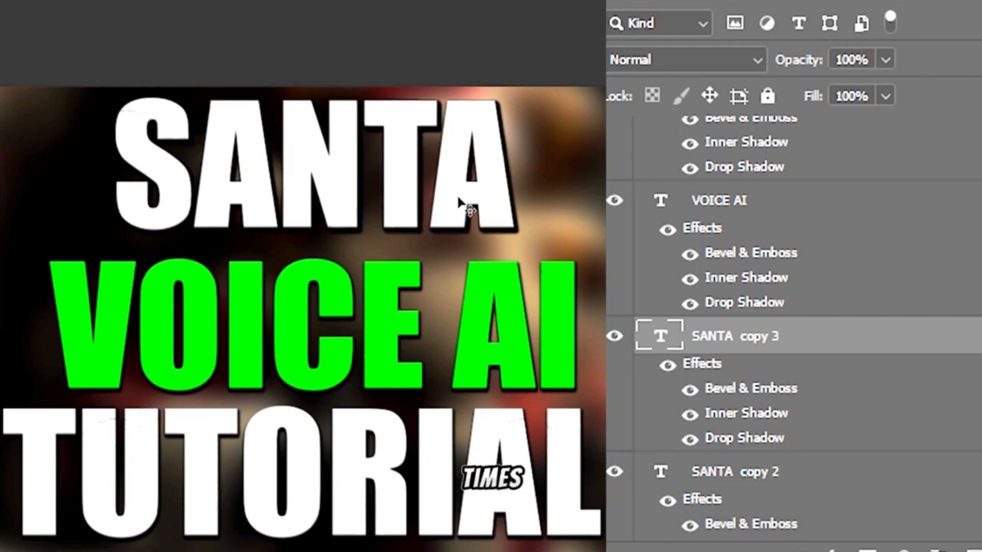
key(ctrl+shift+alt+t)
key(ctrl+shift+alt+t)
key(ctrl+shift+alt+t)
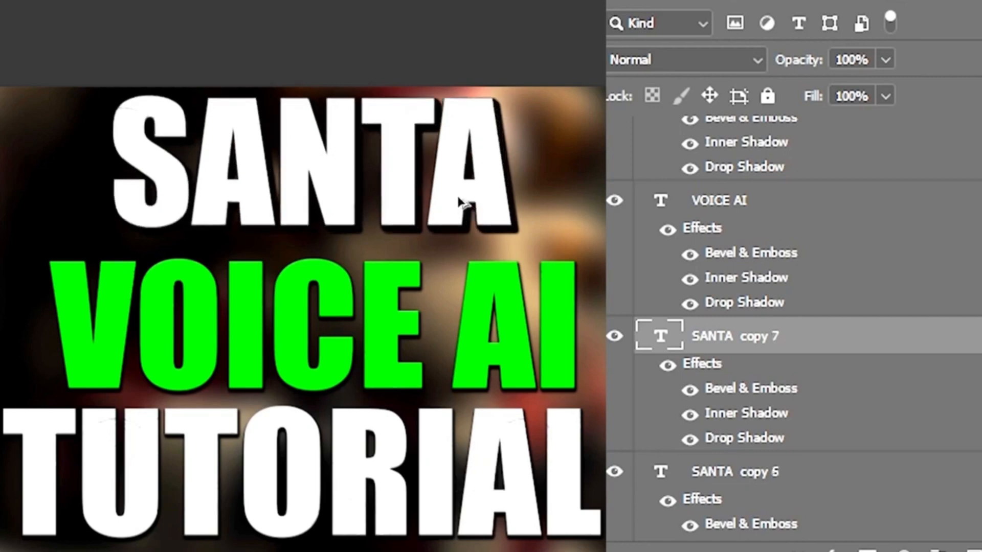
key(Left)
key(Up)
key(ctrl+shift+alt+t)
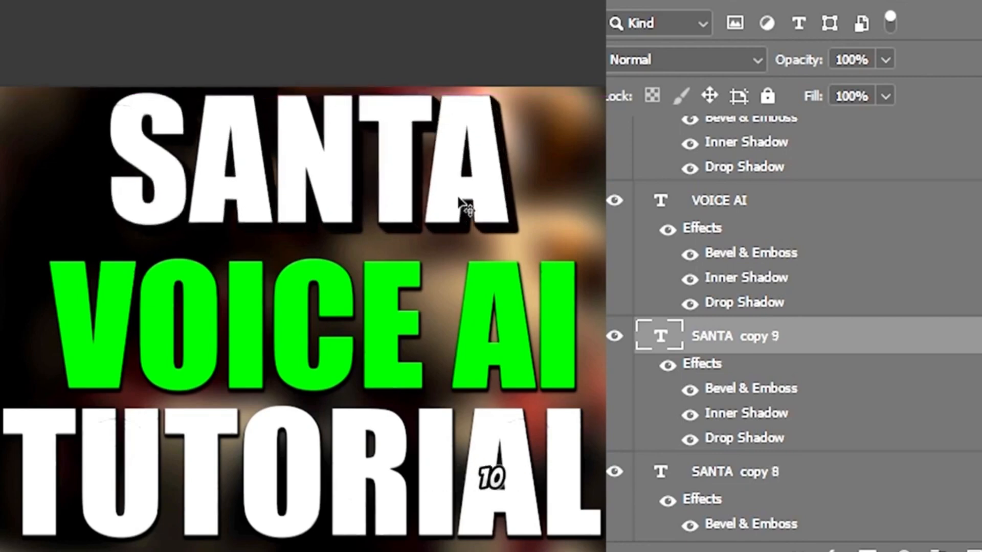
key(ctrl+shift+alt+t)
key(ctrl+shift+alt+t)
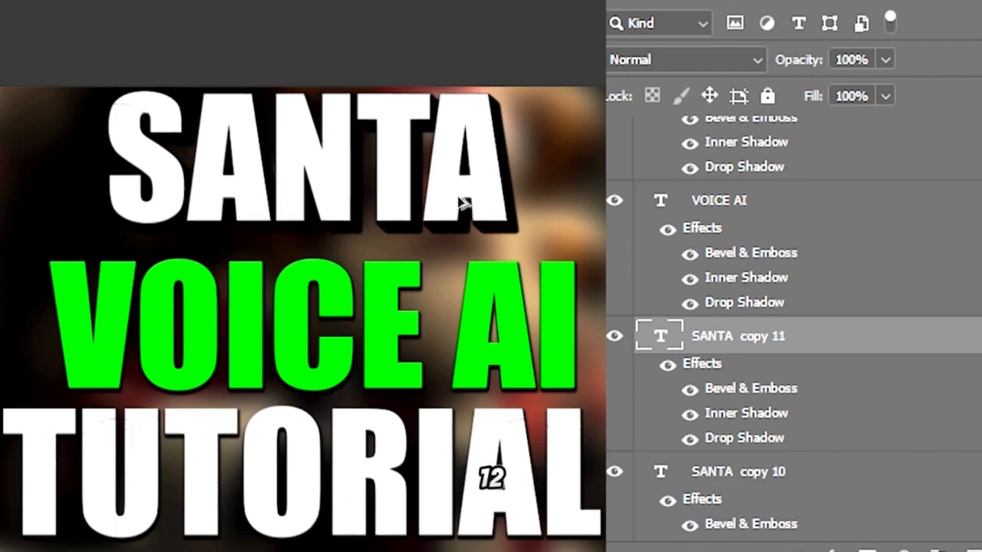
key(ctrl+shift+alt+t)
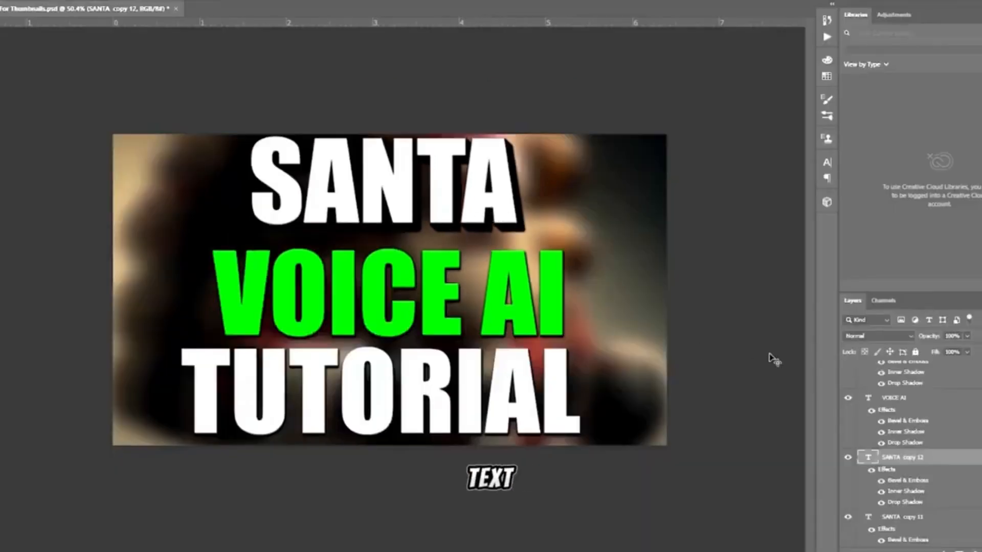
Look through the stack of SANTA layers from SANTA copy 12 down to the original SANTA layer.
scroll(917, 470, down, 1)
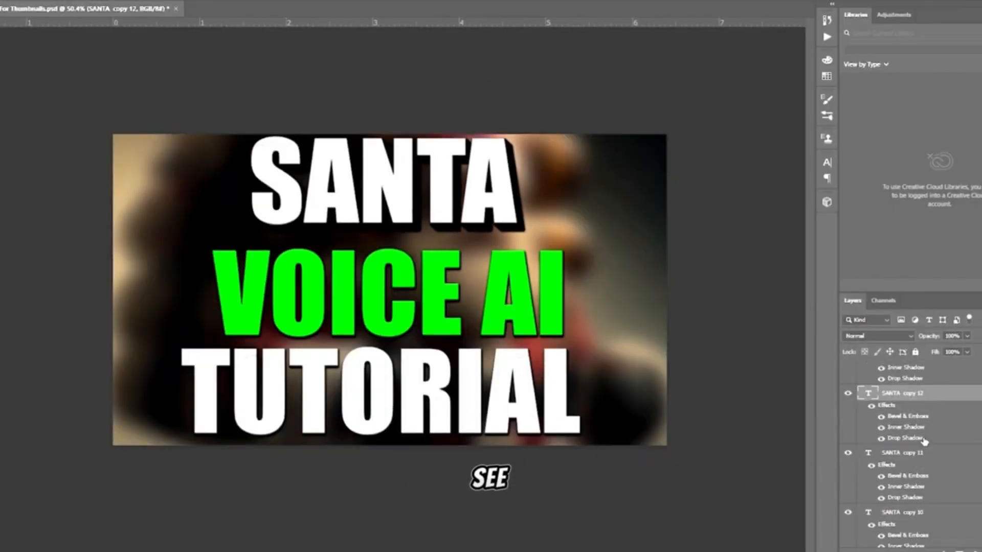
scroll(923, 441, down, 1)
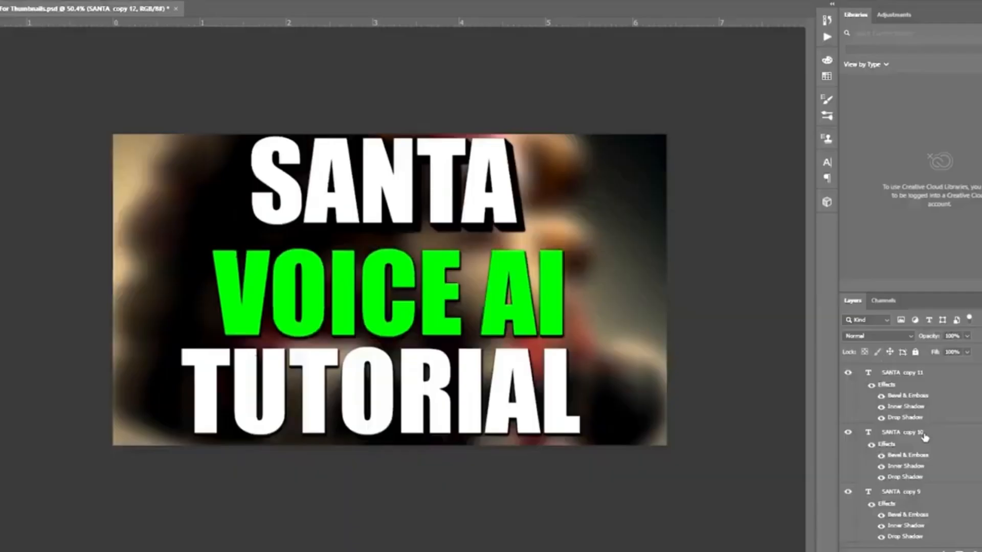
scroll(910, 436, down, 4)
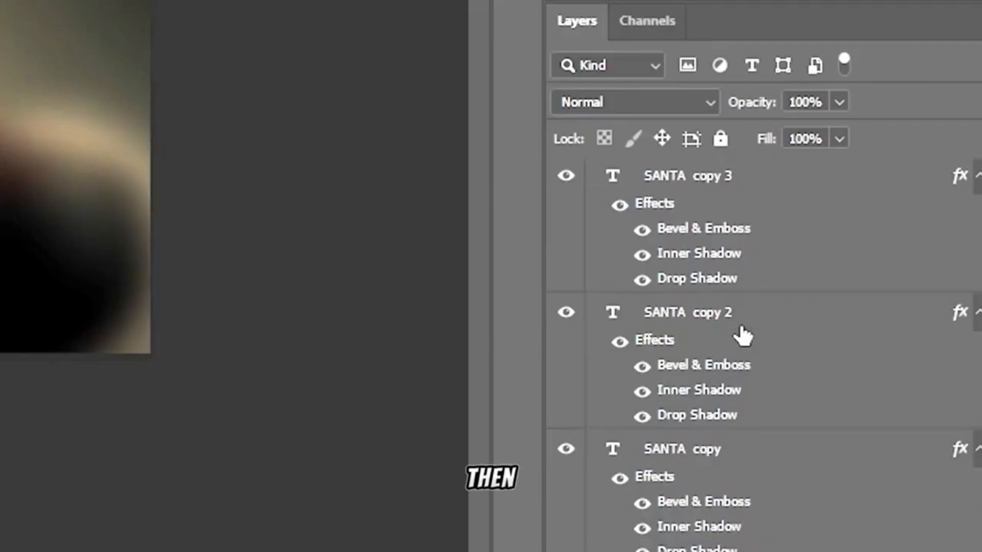
scroll(741, 333, up, 10)
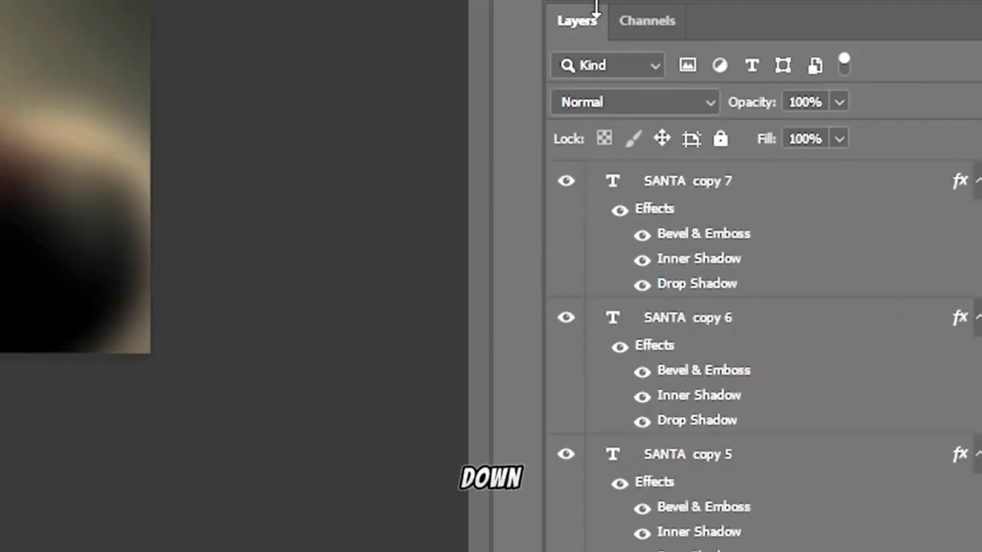
scroll(811, 383, down, 12)
scroll(668, 351, up, 20)
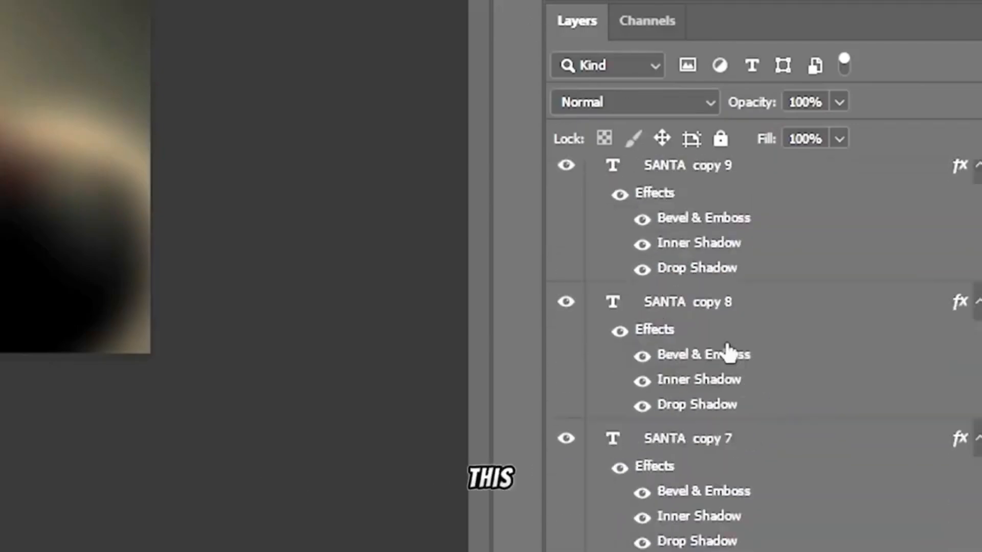
scroll(729, 353, up, 5)
scroll(741, 320, down, 15)
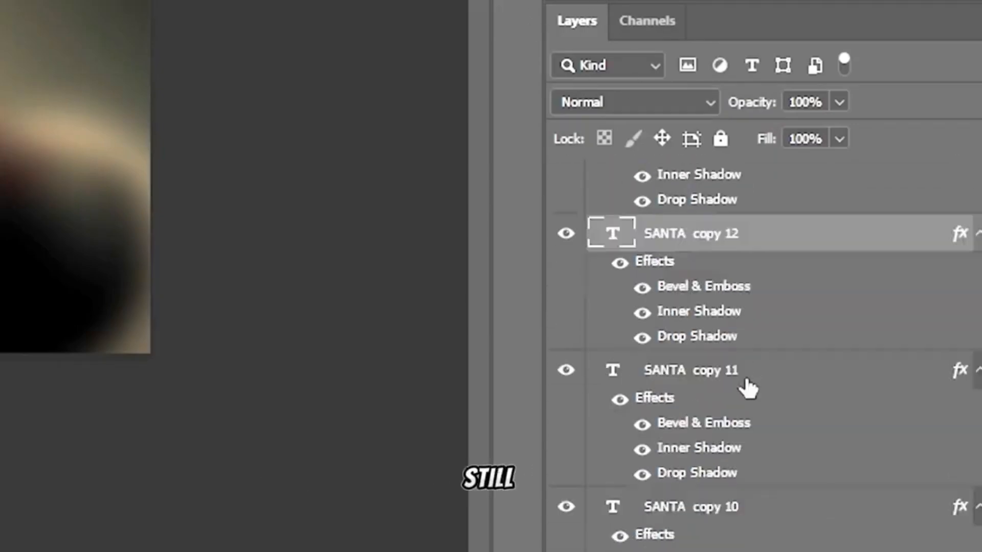
scroll(740, 409, down, 5)
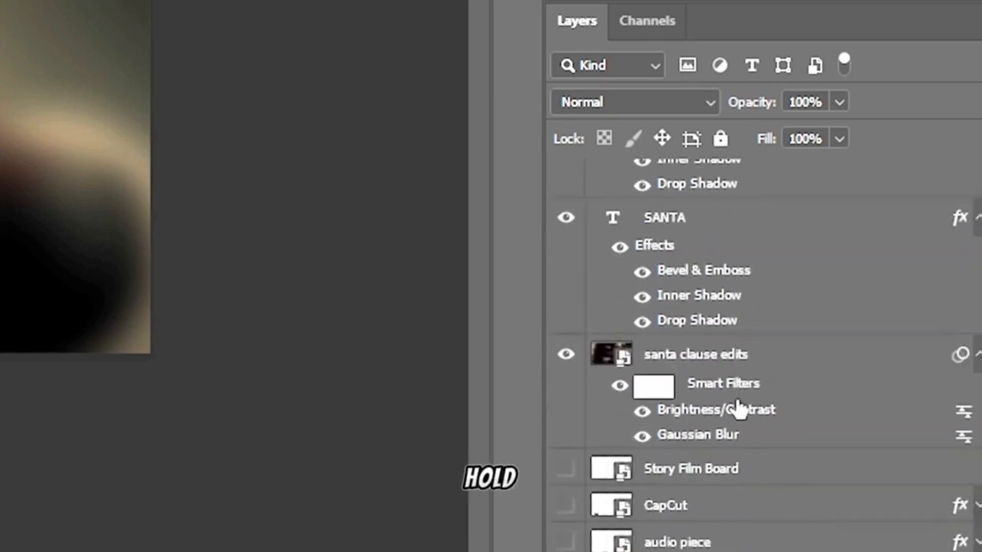
Convert all SANTA text layers, from the original to SANTA copy 12, into one smart object and move it slightly down and right.
scroll(739, 407, up, 1)
click(675, 299)
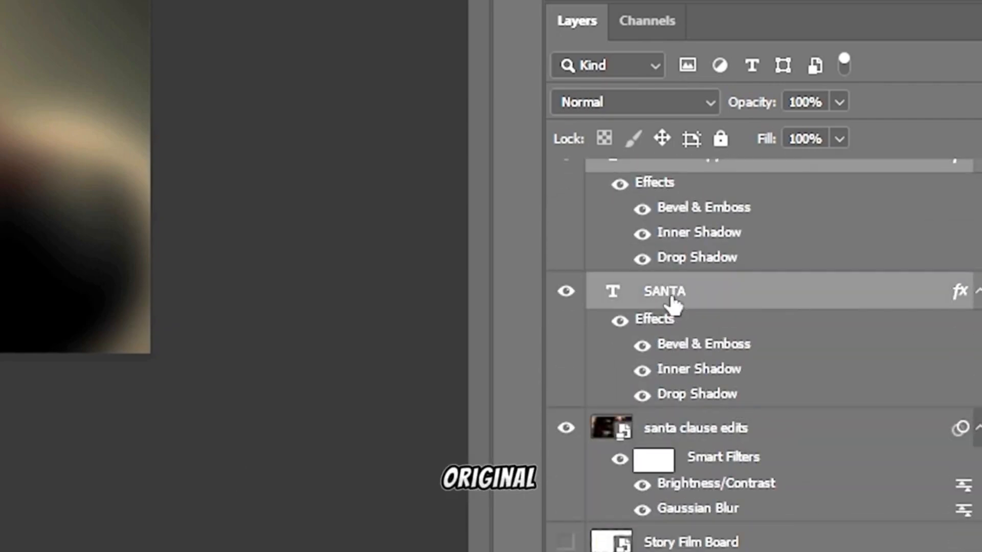
key(ctrl+j)
key(ctrl+j)
key(ctrl+j)
scroll(810, 314, down, 3)
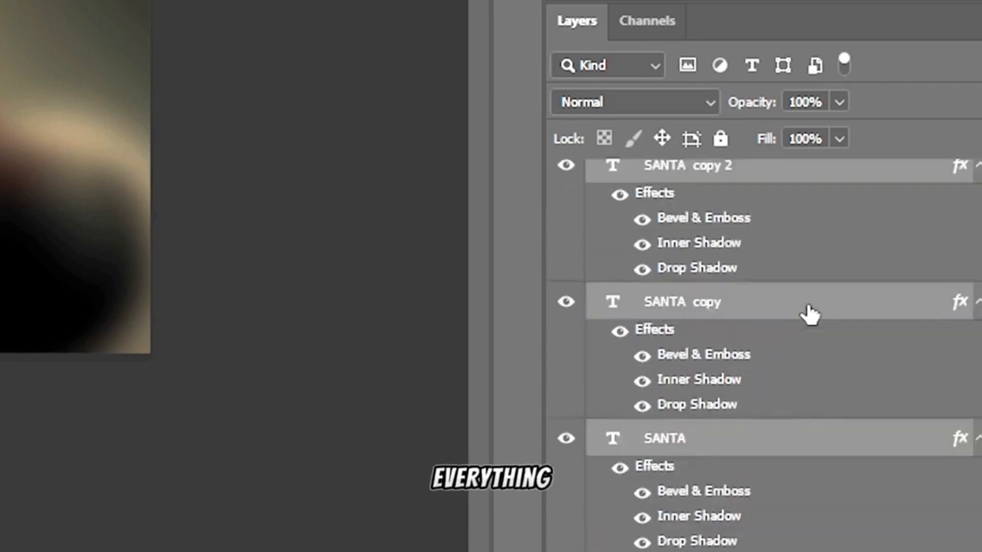
right_click(800, 304)
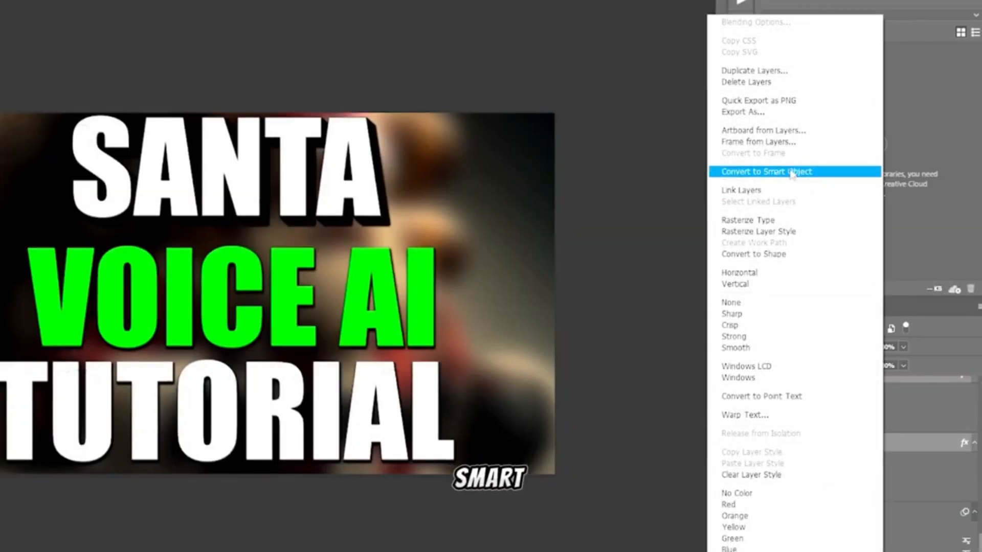
click(792, 172)
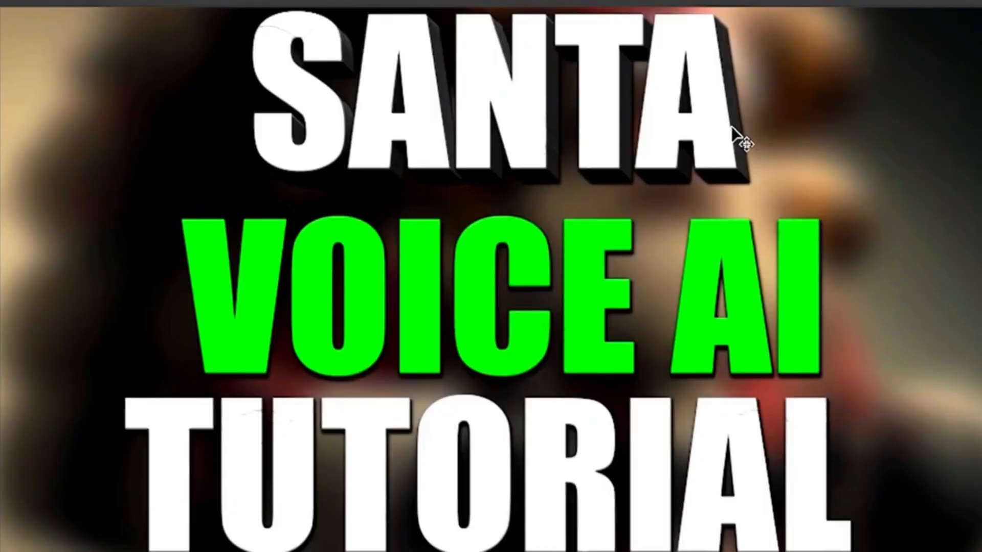
drag(691, 123, 699, 139)
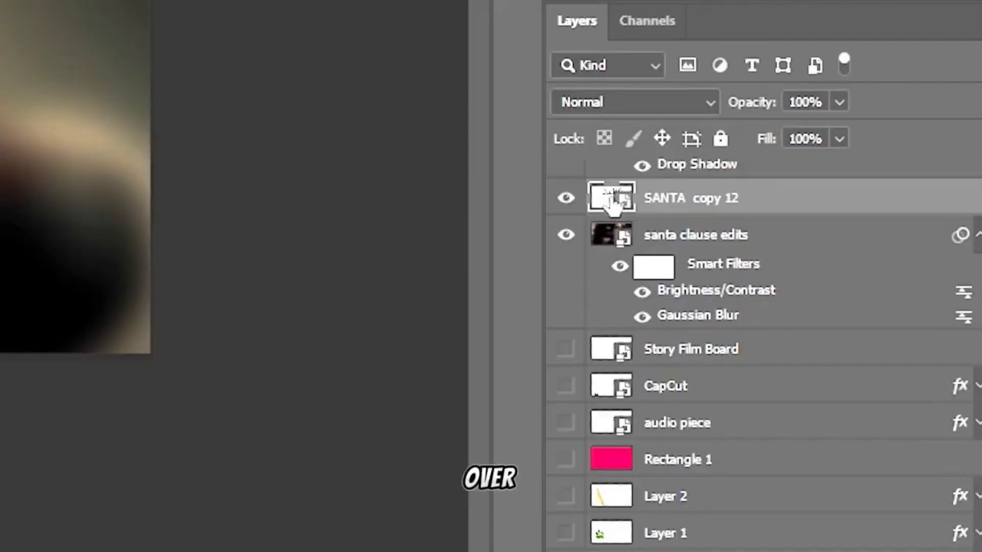
Apply a Drop Shadow and a Bevel & Emboss with Texture to the SANTA smart object.
right_click(610, 200)
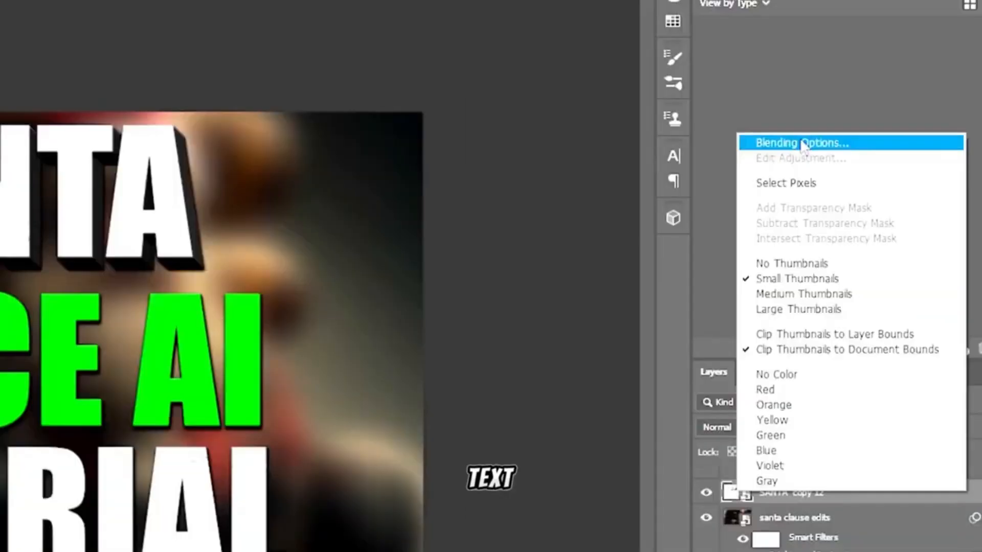
click(709, 22)
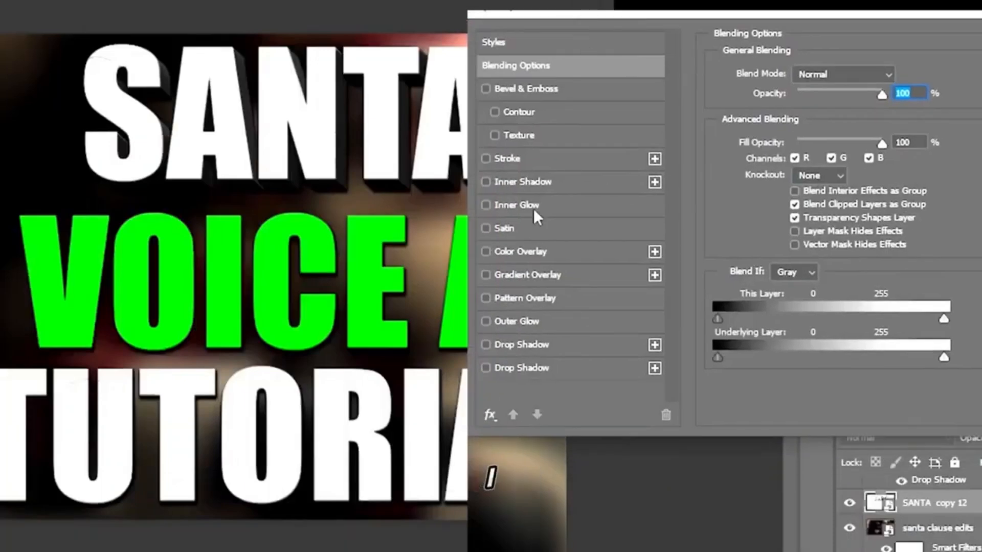
click(486, 367)
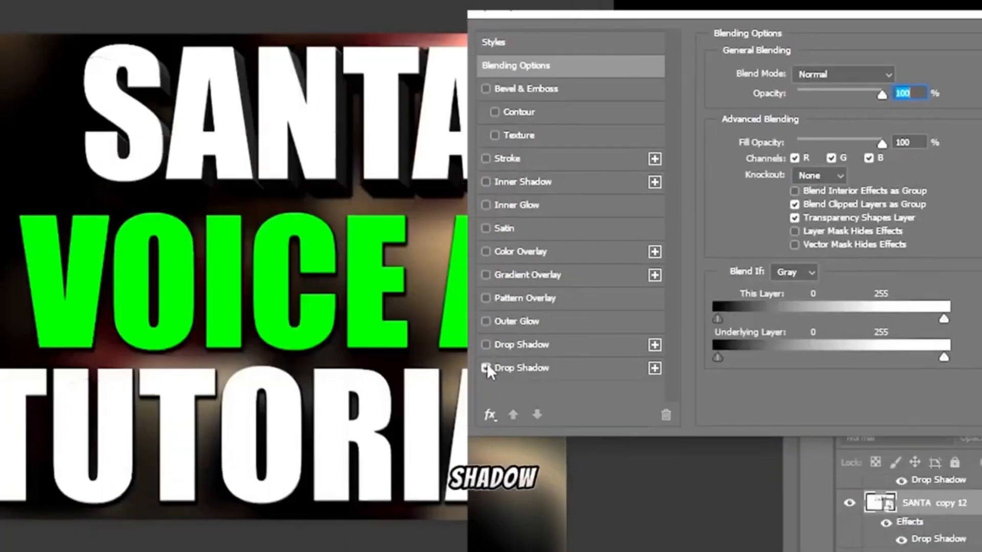
click(487, 88)
click(497, 110)
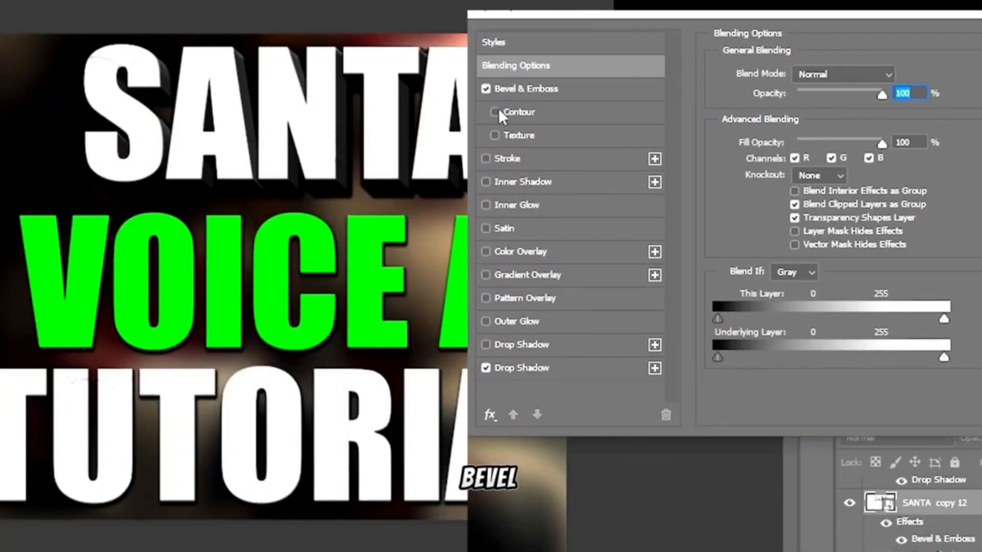
click(495, 134)
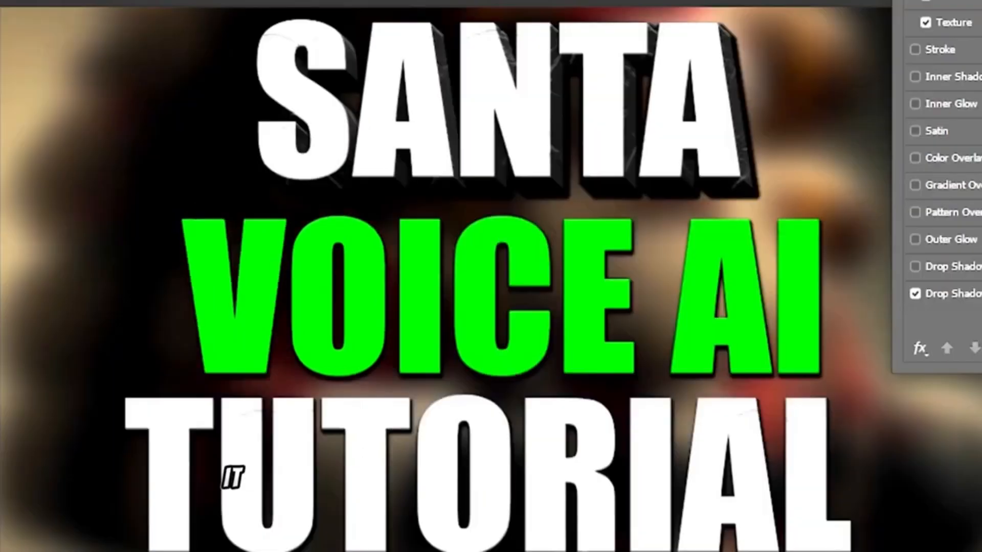
key(Return)
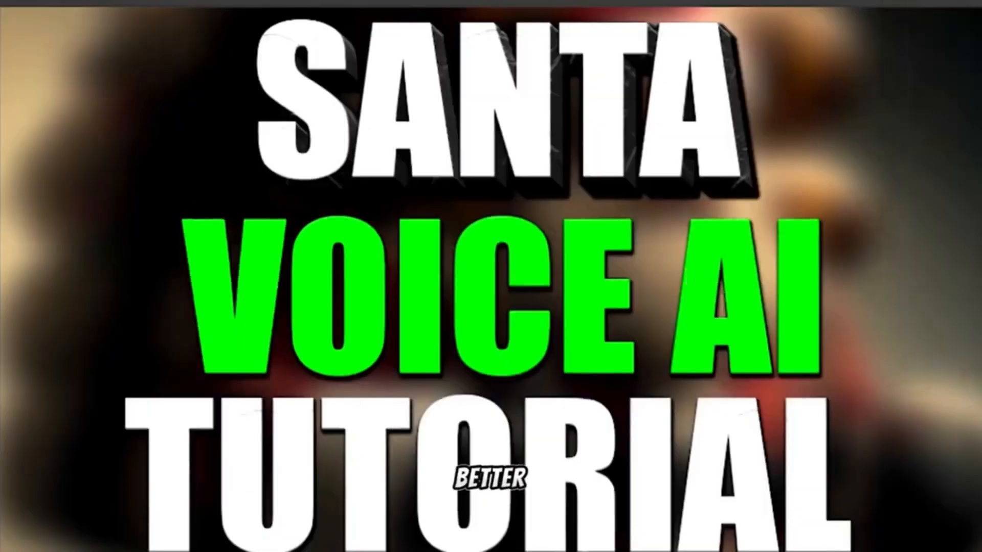
Free-transform the VOICE AI text layer, nudging it one step up and one step to the left.
mouse_move(726, 293)
mouse_down()
mouse_move(716, 293)
mouse_move(725, 294)
mouse_up()
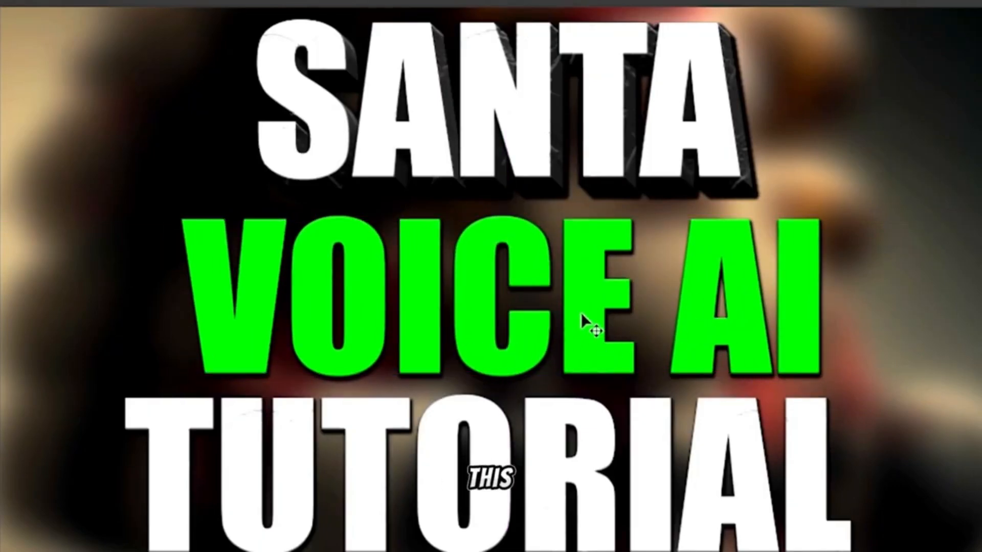
key(ctrl+t)
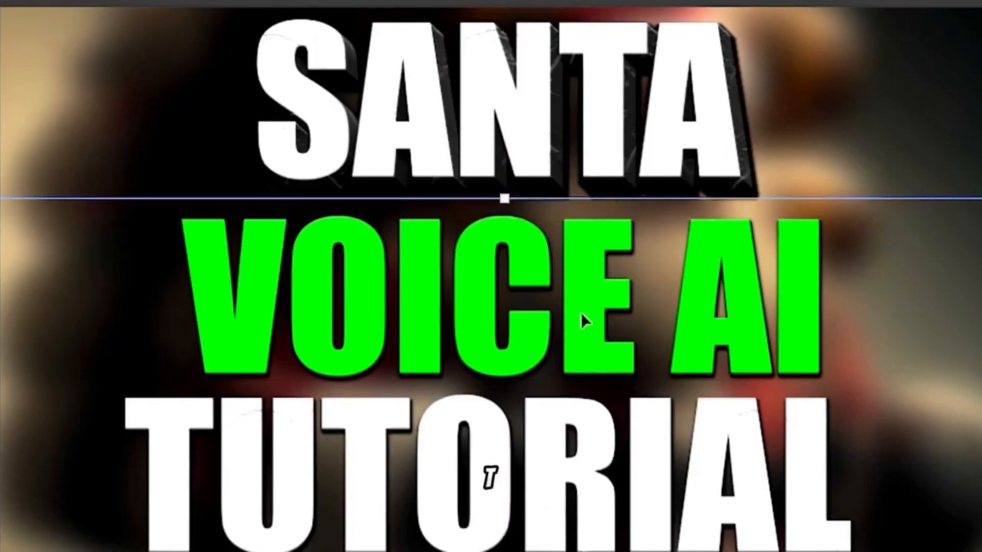
key(Up)
key(Left)
key(Left)
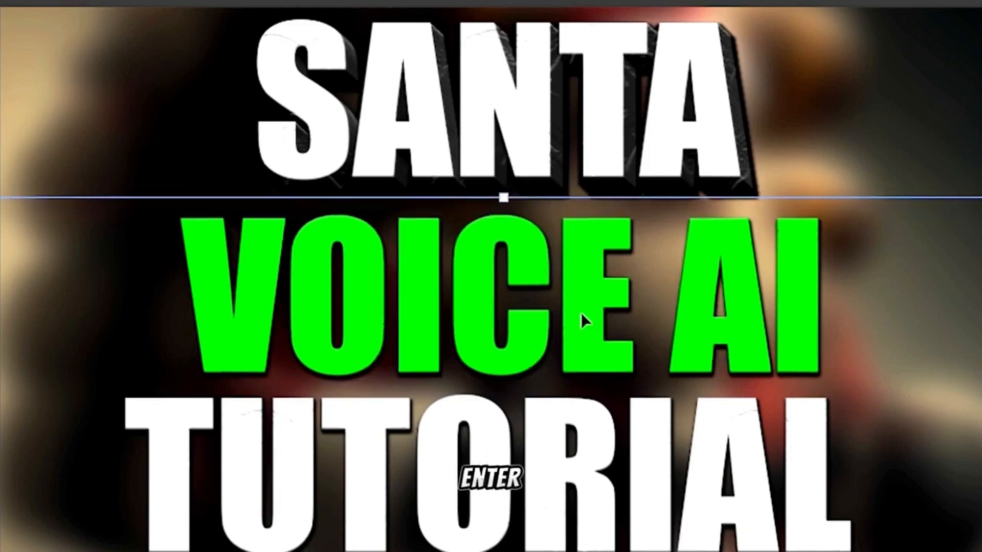